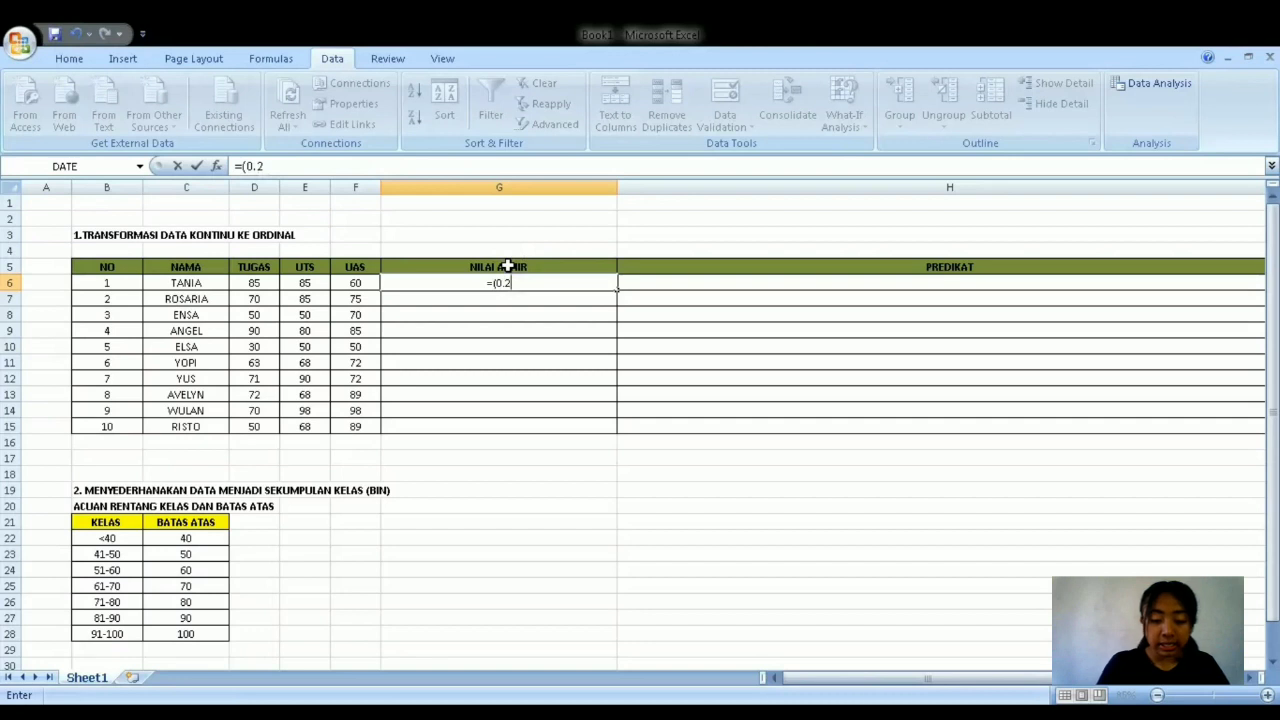
Complete the first weighted term of the NILAI AKHIR formula in G6 as (0.2*D6), followed by a plus sign.
left_click(263, 283)
type(")")
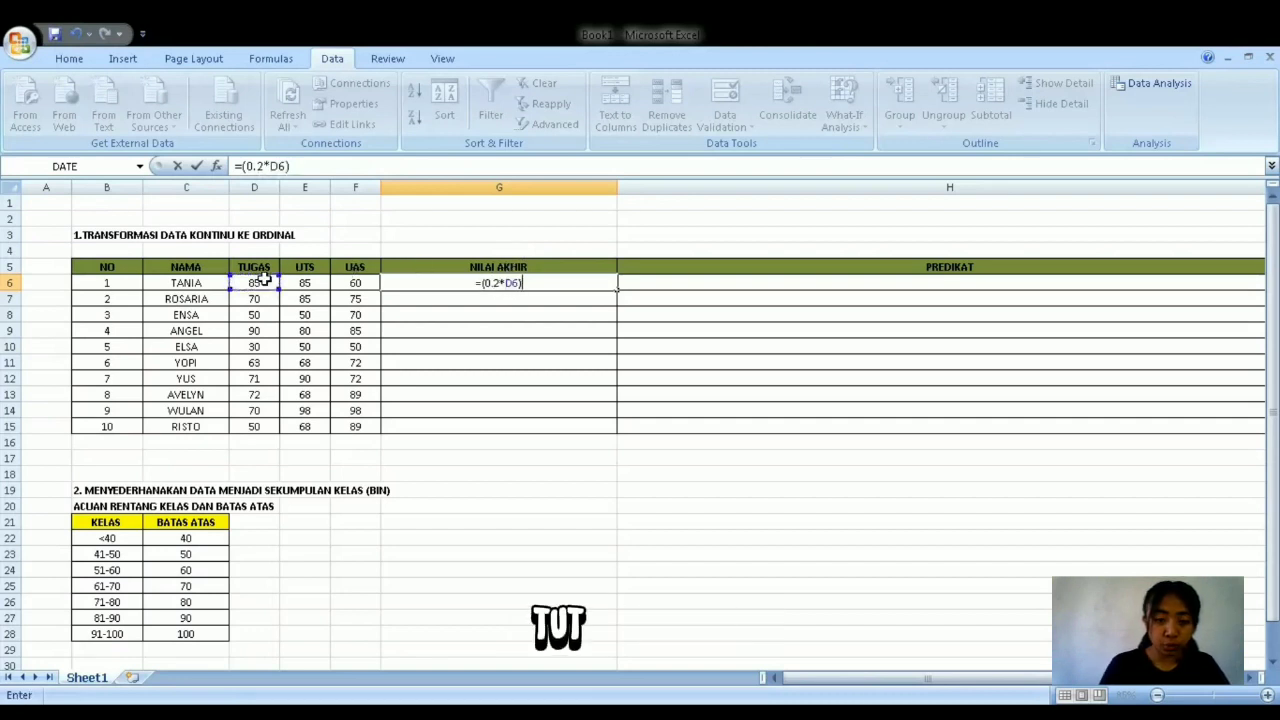
type("=")
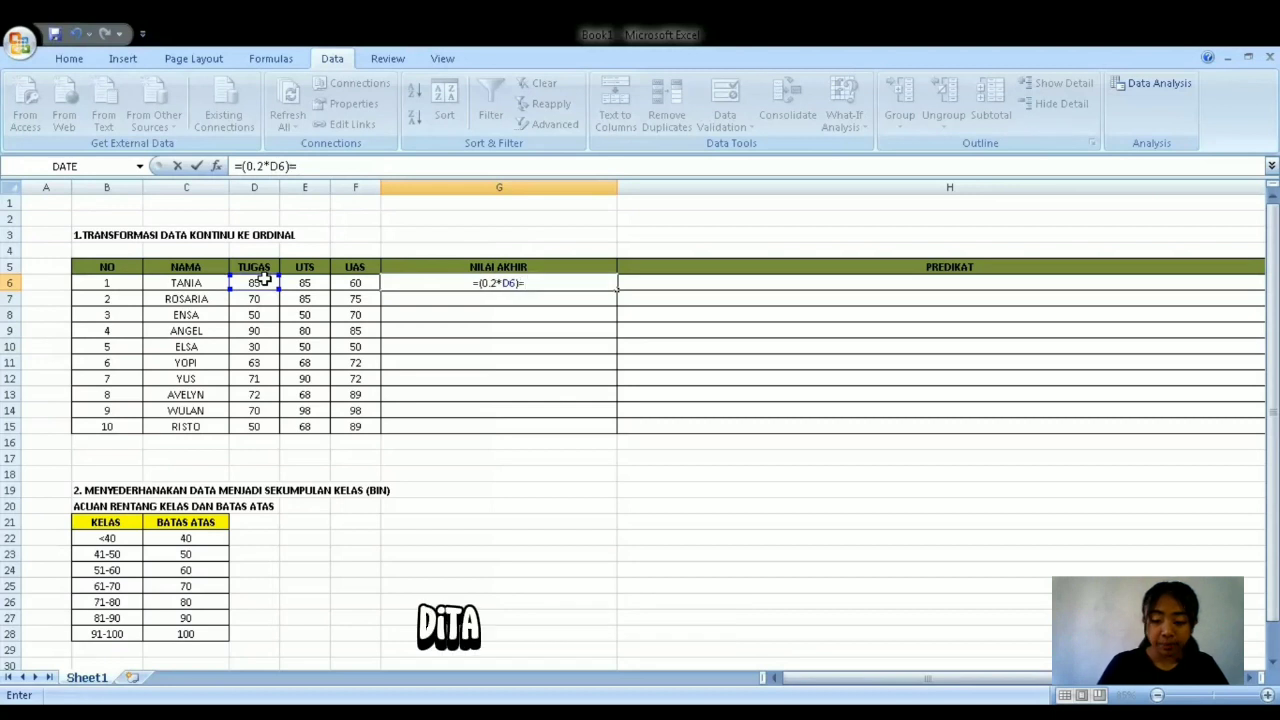
key("BackSpace")
type("+")
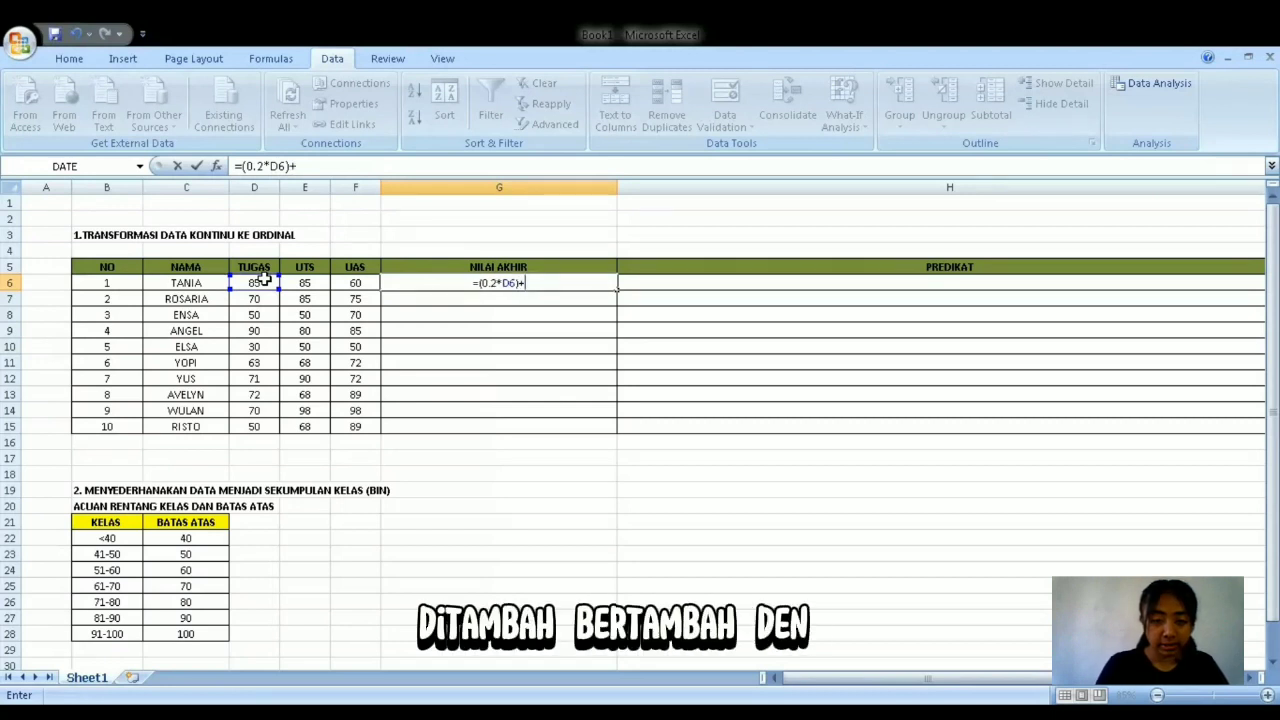
Add the UTS term (0.35*E6) to the NILAI AKHIR formula in G6.
type("(")
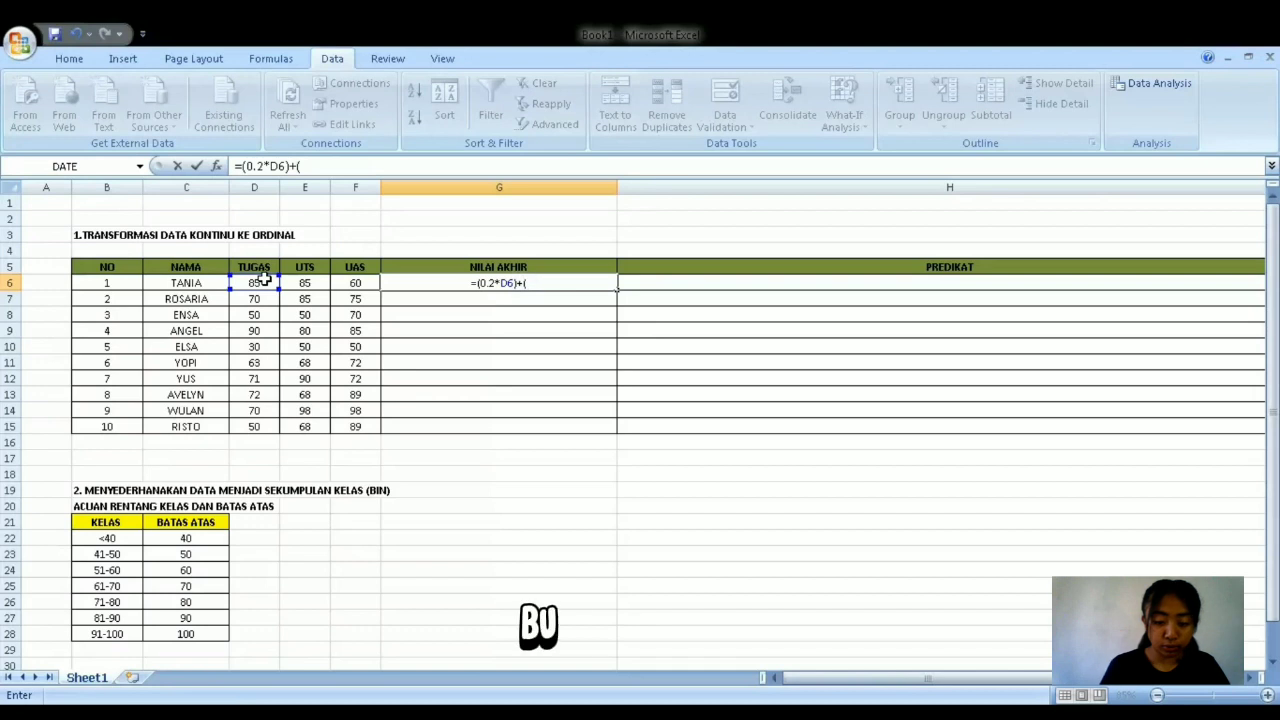
type("0.35")
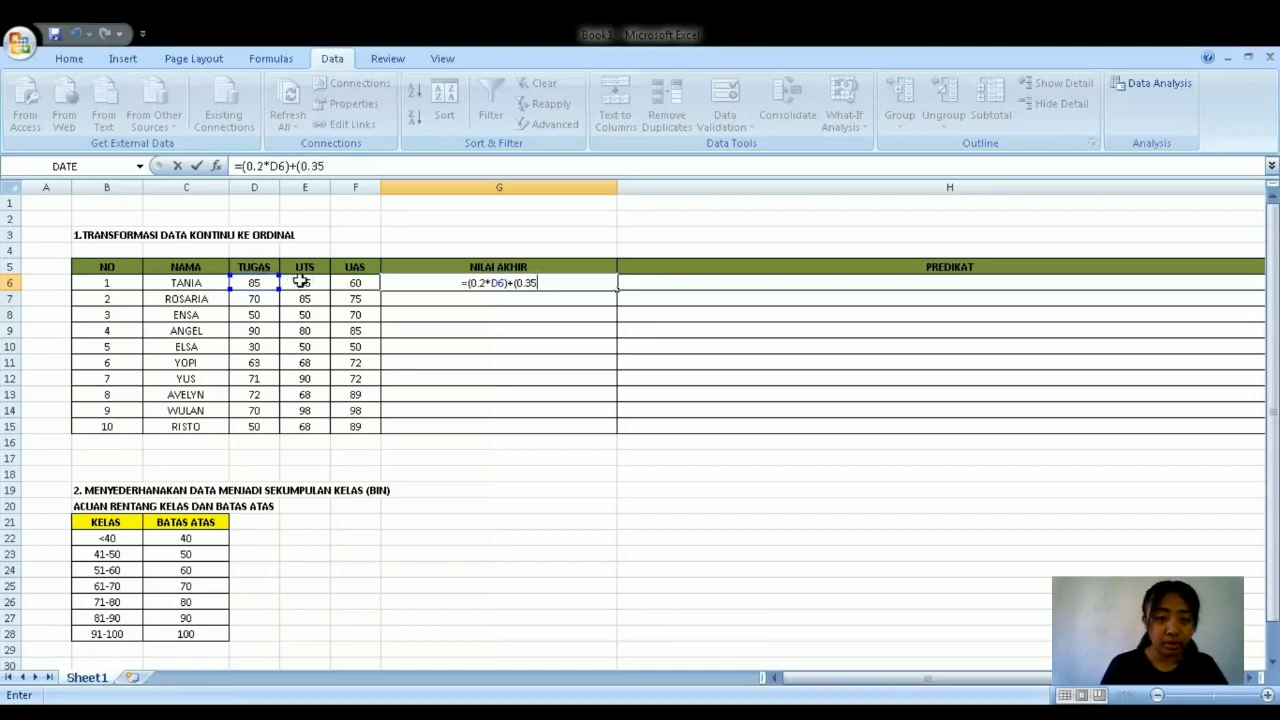
type("*")
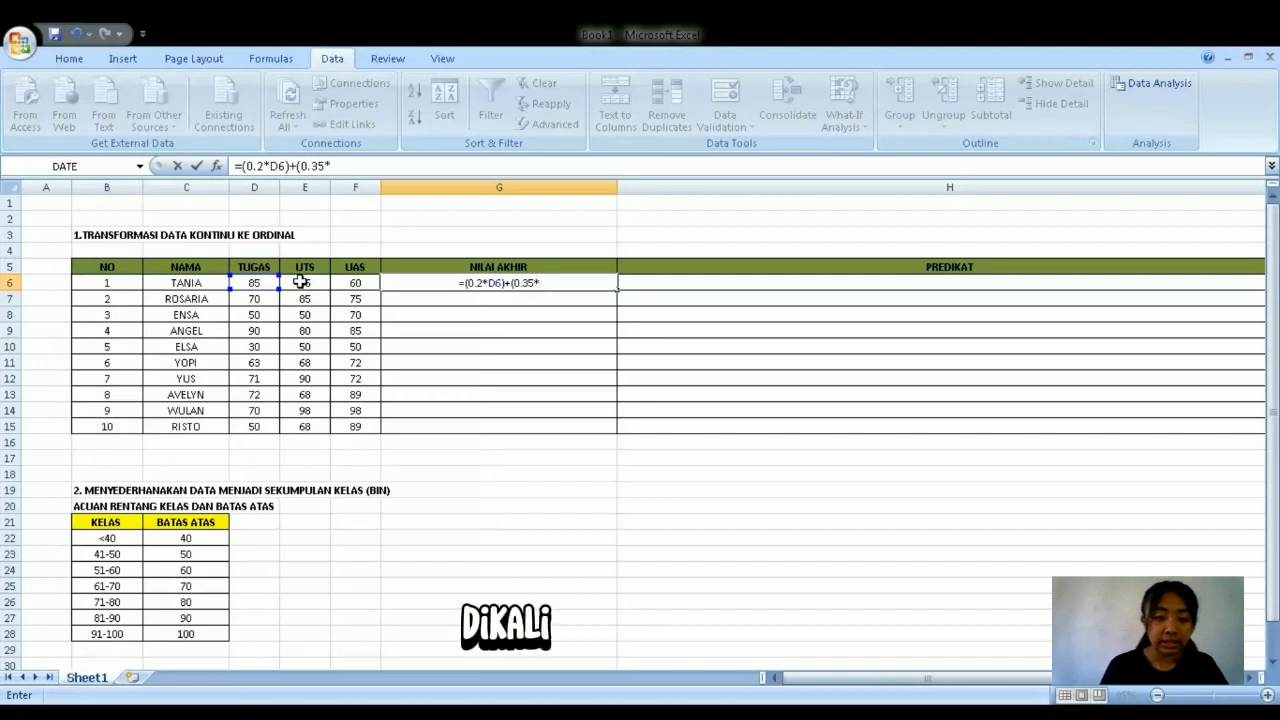
left_click(301, 283)
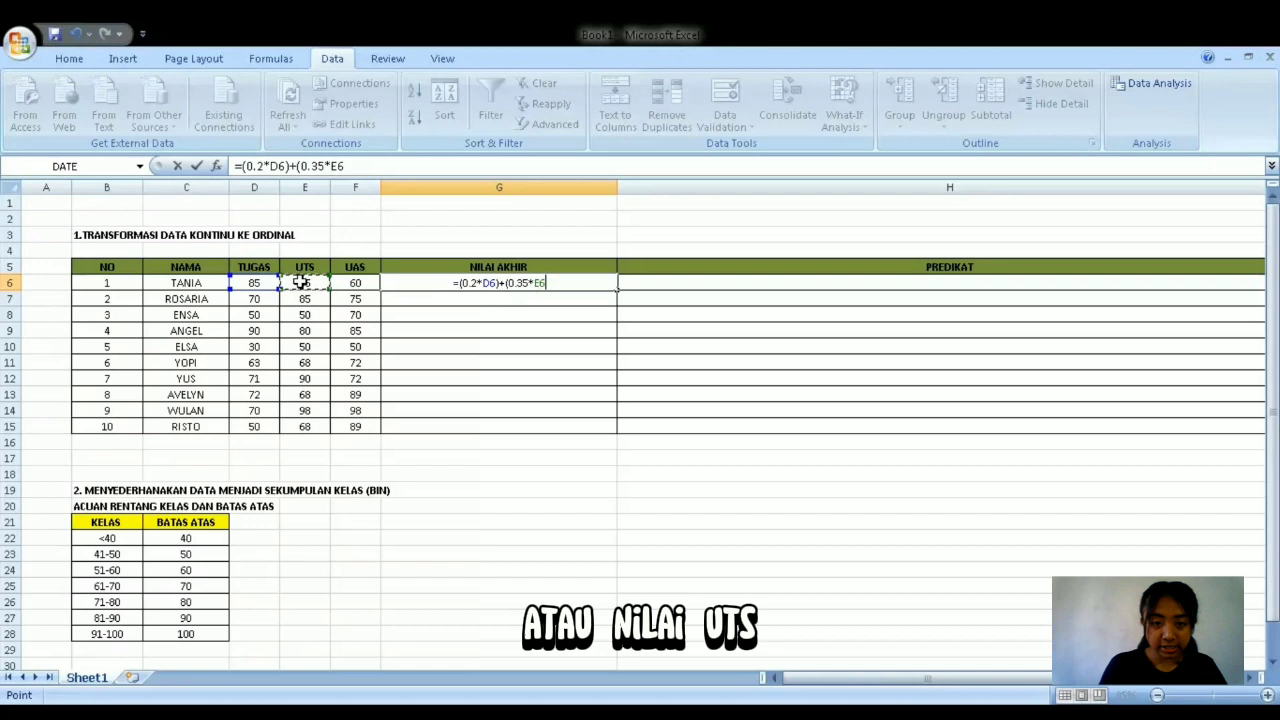
type(")")
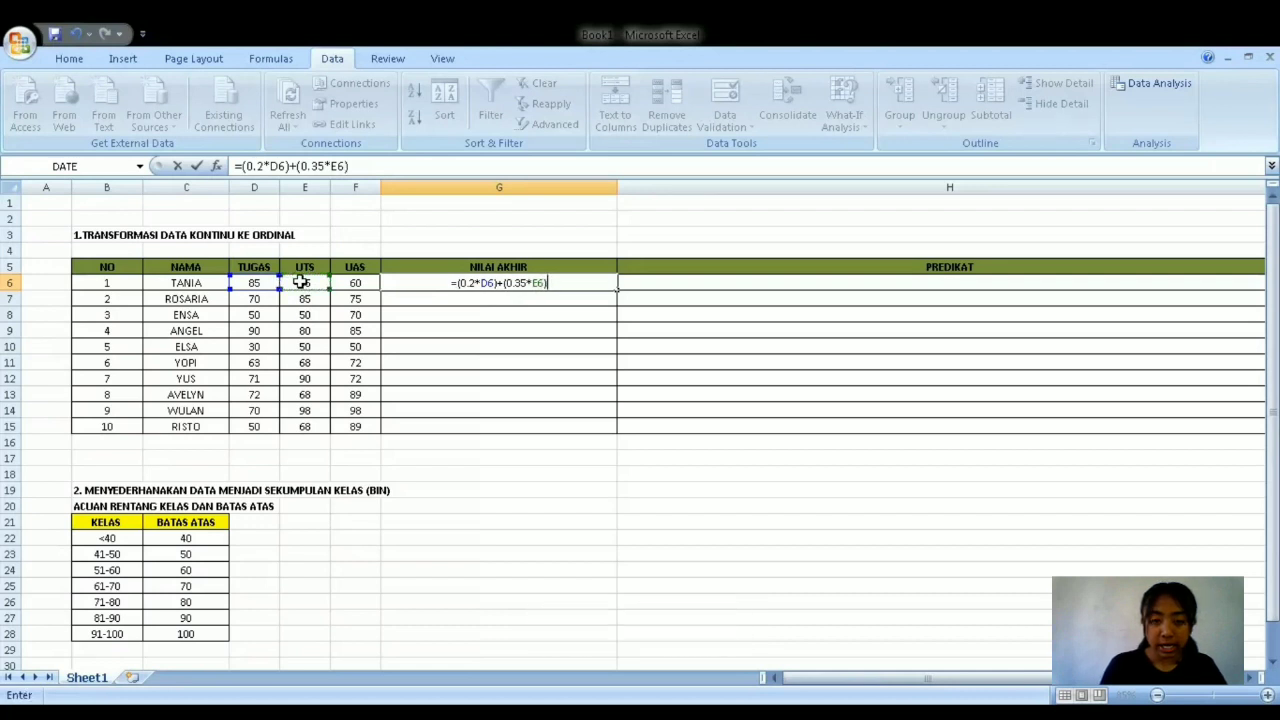
Add the UAS term +(0.4*F6) to the formula in G6 and commit it.
type("+(")
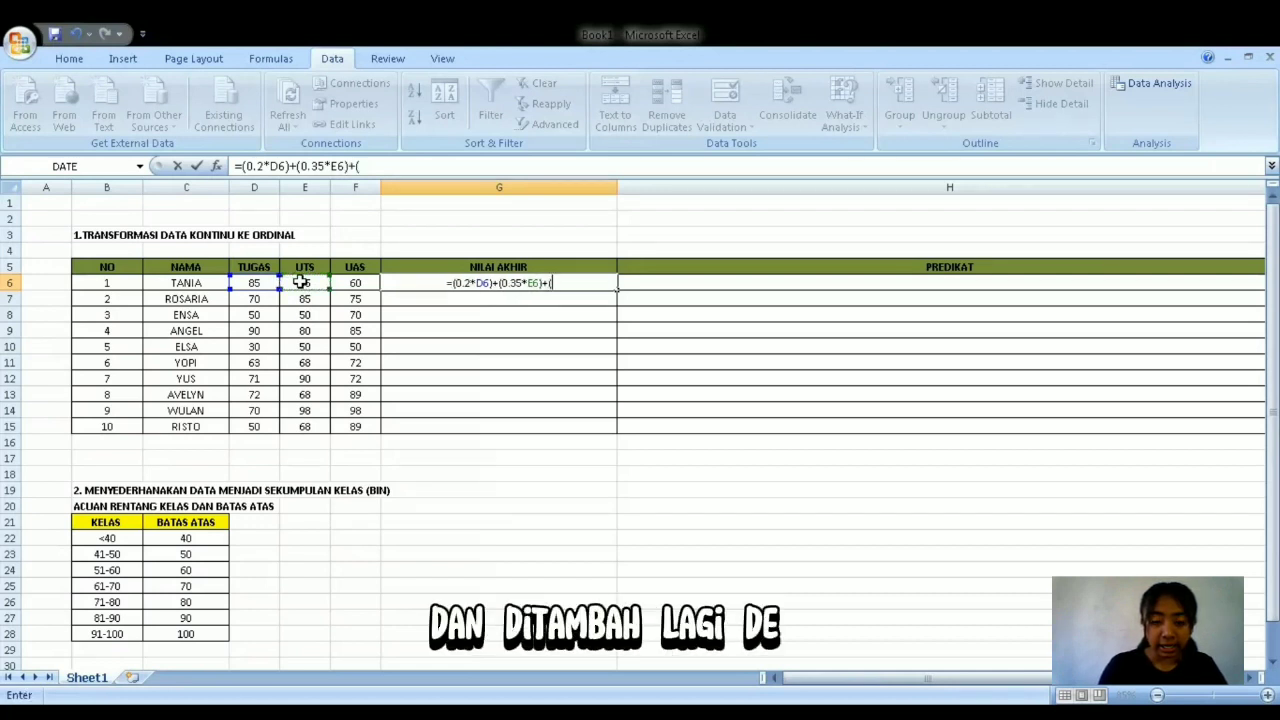
type("0")
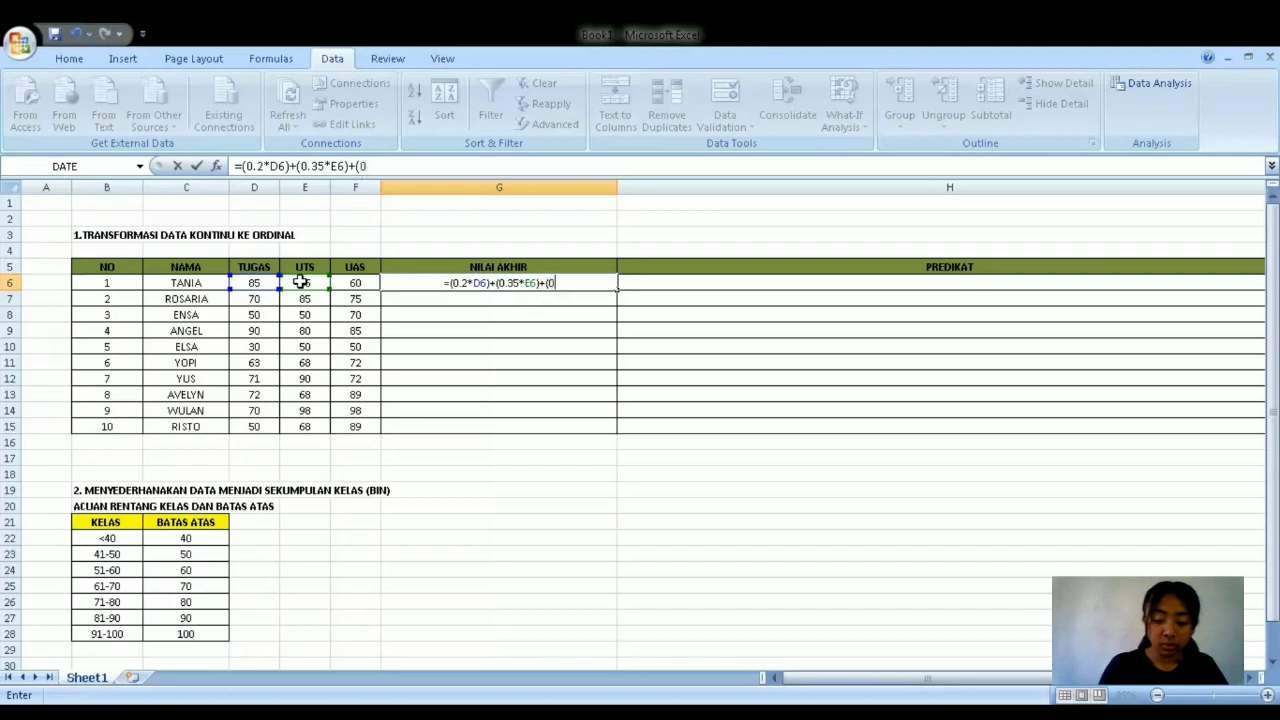
type(".4")
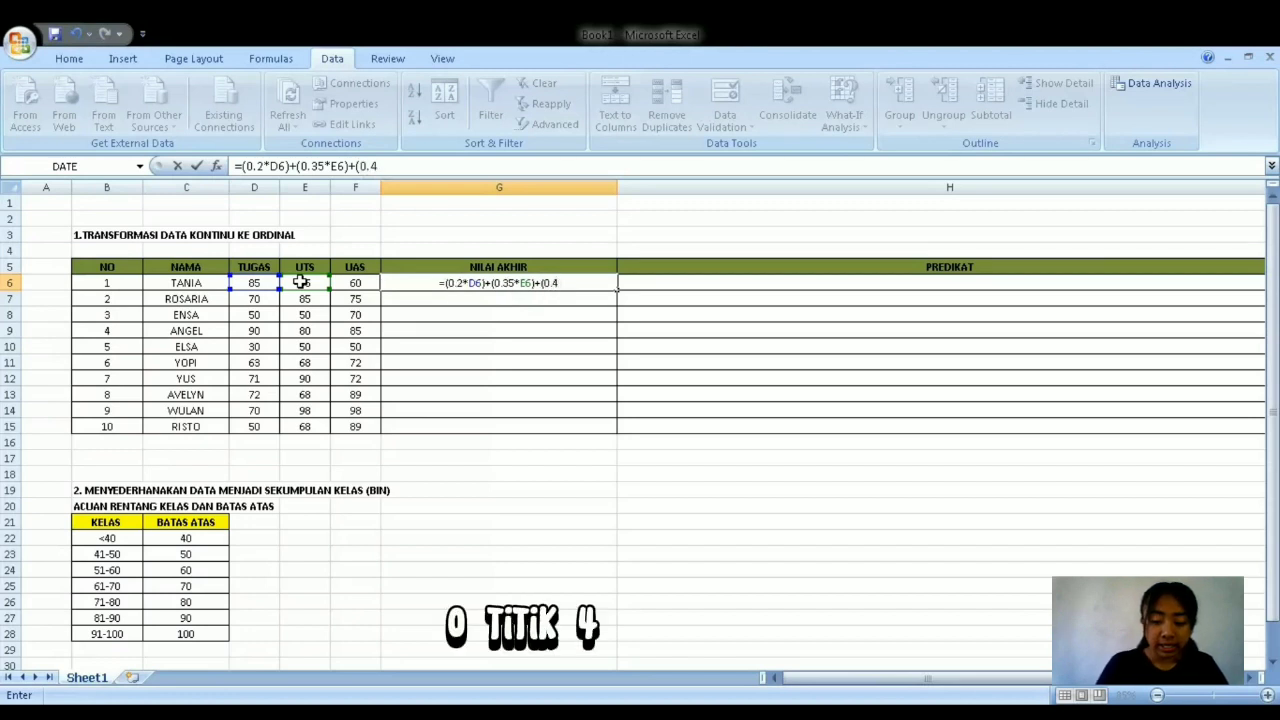
type("*")
left_click(352, 284)
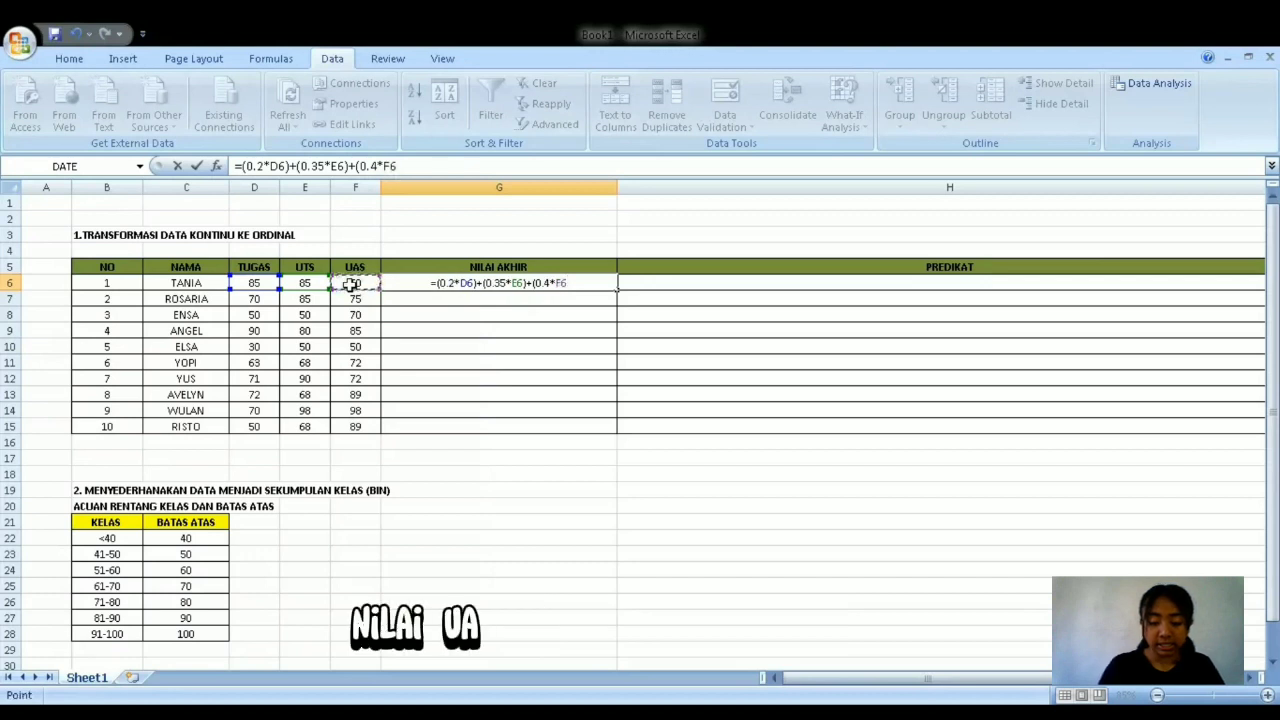
type(")")
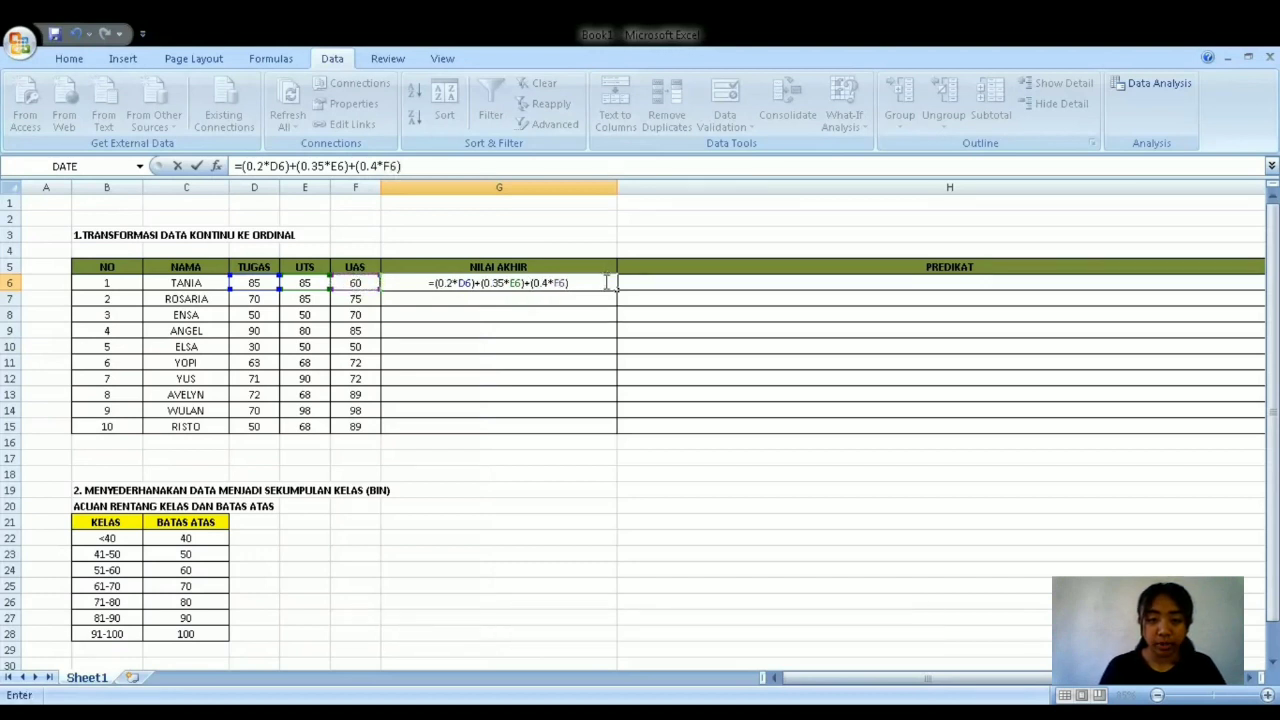
key("Return")
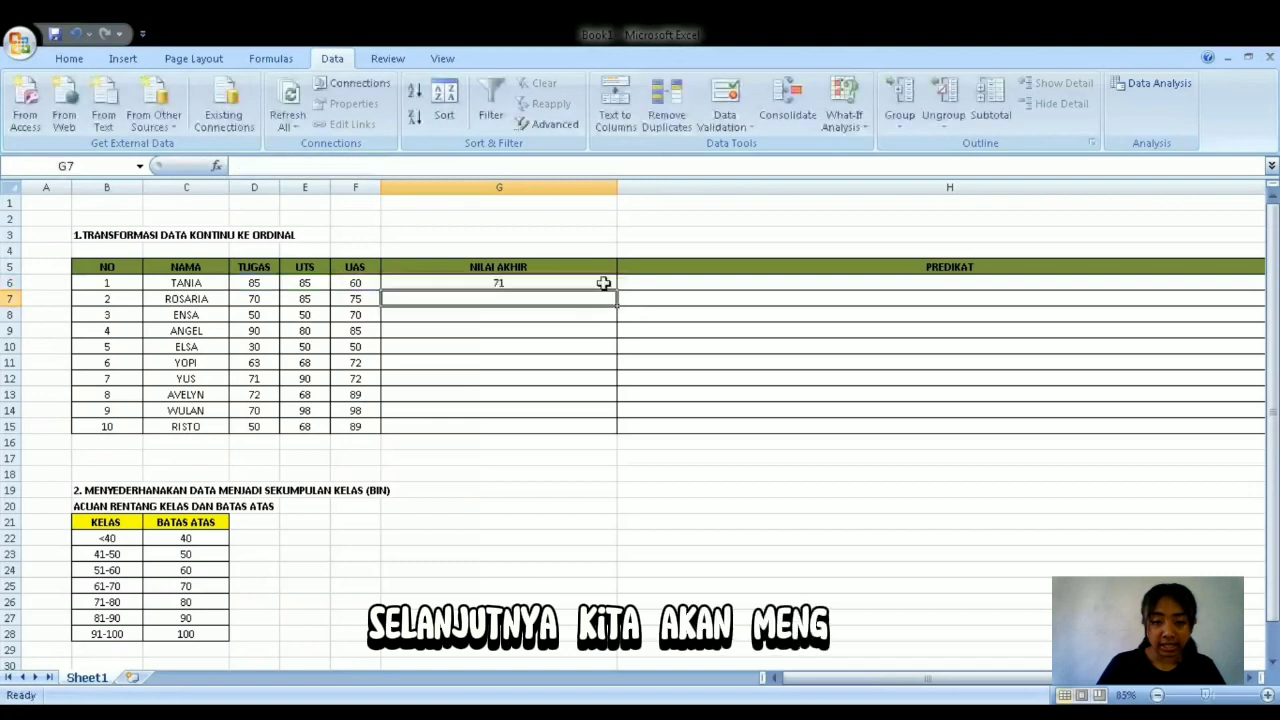
Fill the NILAI AKHIR formula from G6 down to G15 for all the remaining students.
left_click(525, 283)
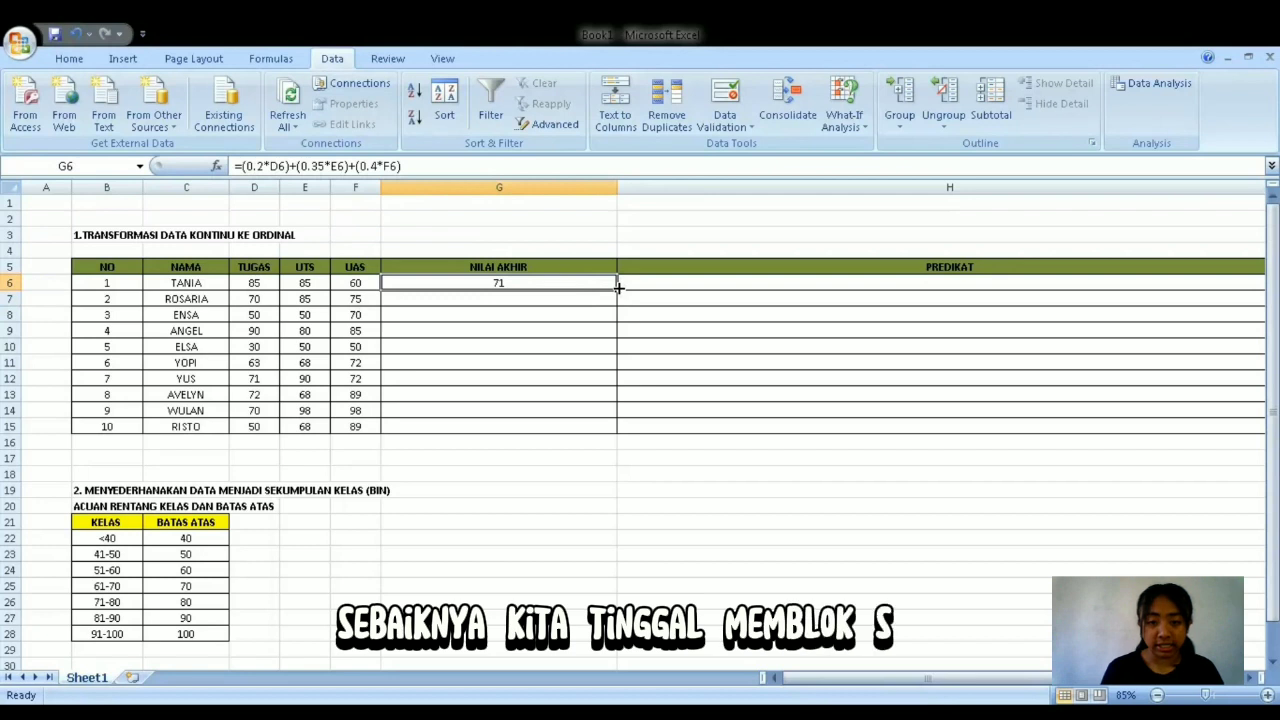
left_click_drag(612, 286, 614, 426)
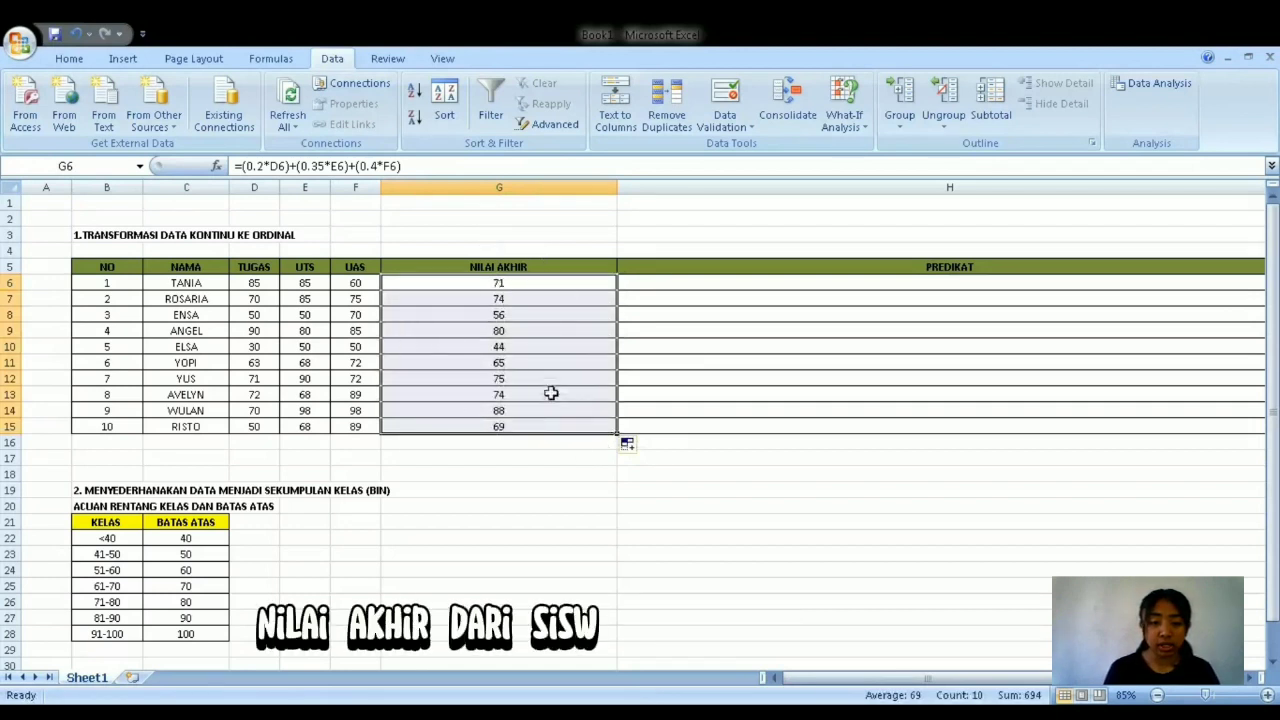
left_click(483, 457)
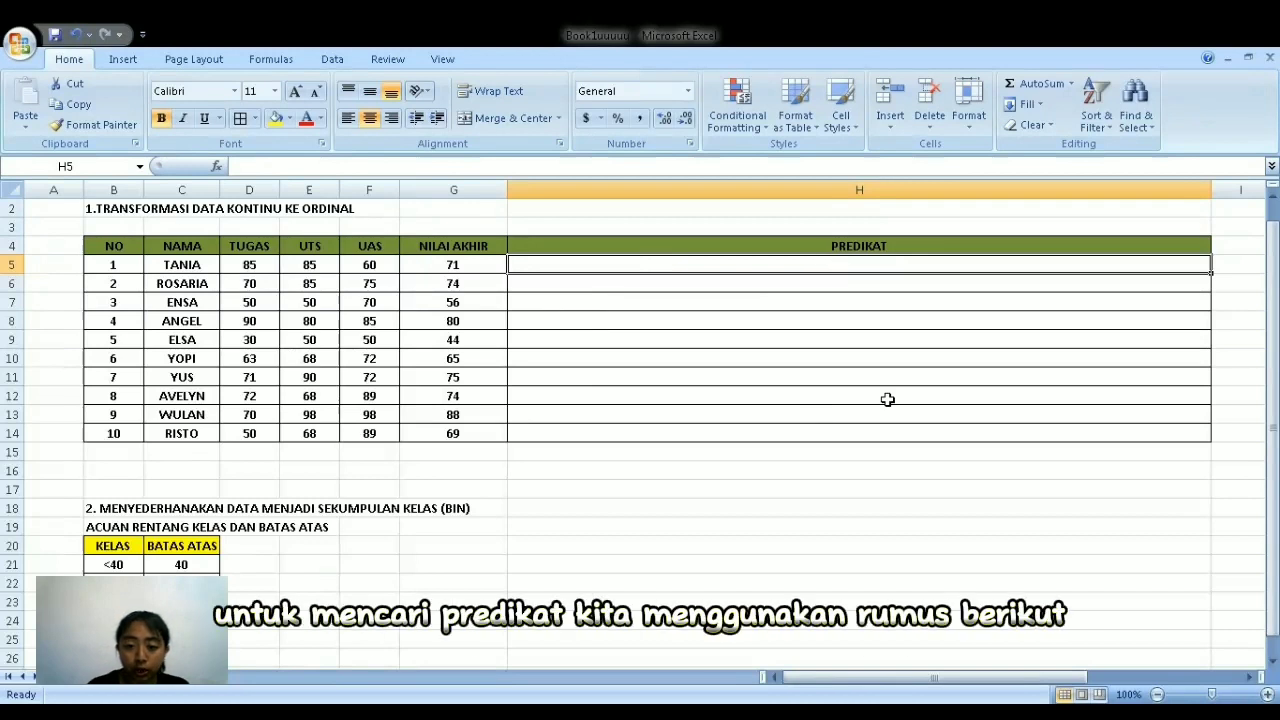
Begin the PREDIKAT formula in H5 with =IF(AND(G5>=85,G5<100),"A" for the highest grade.
type("=")
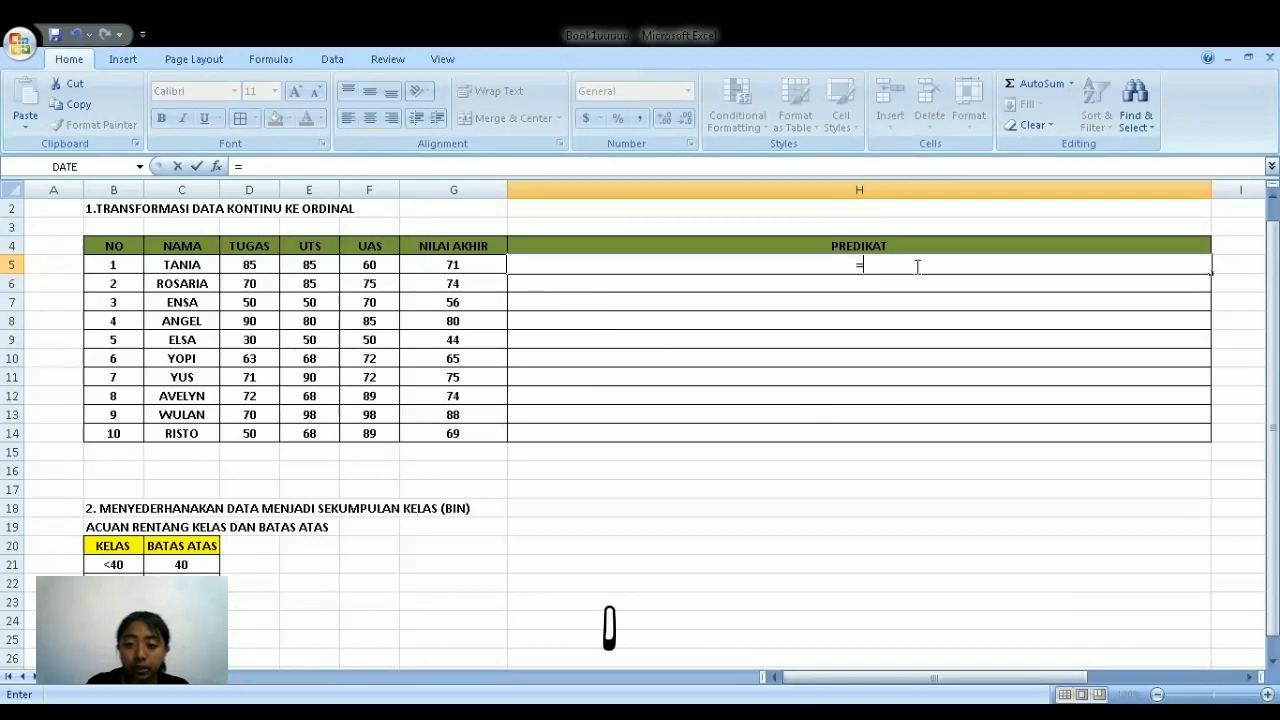
type("IF")
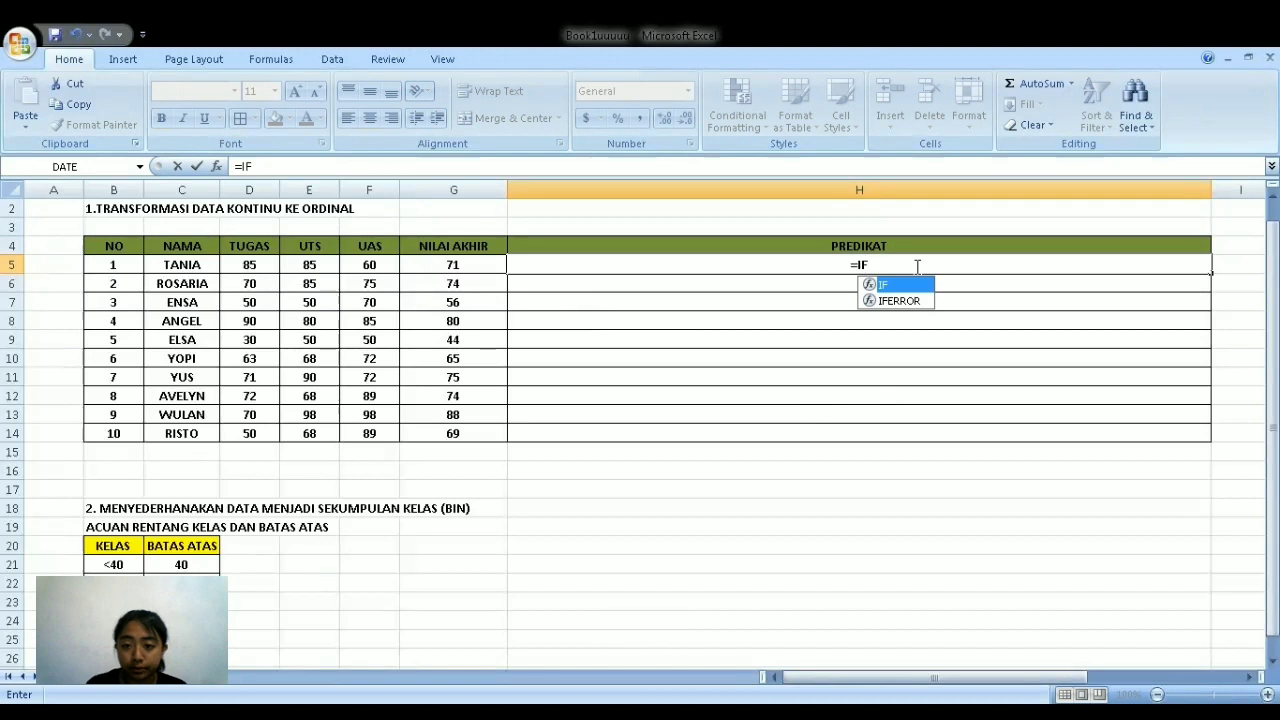
type("(AN")
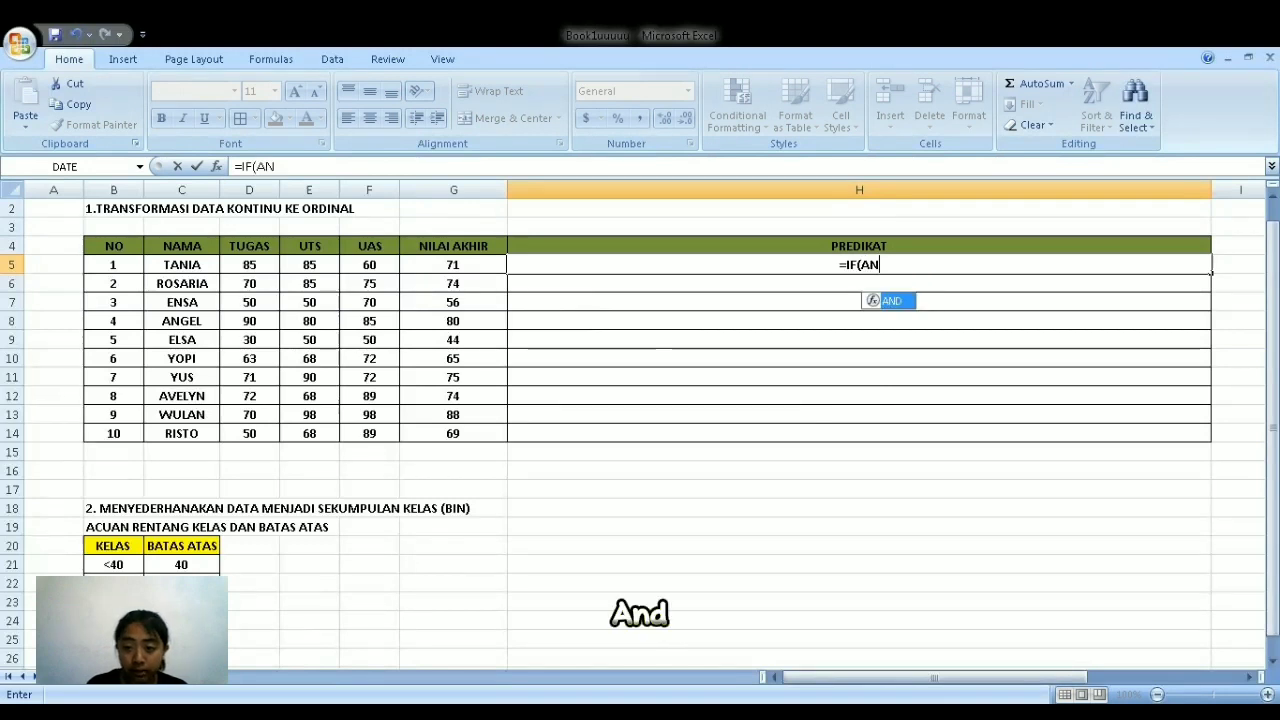
type("D")
double_click(890, 300)
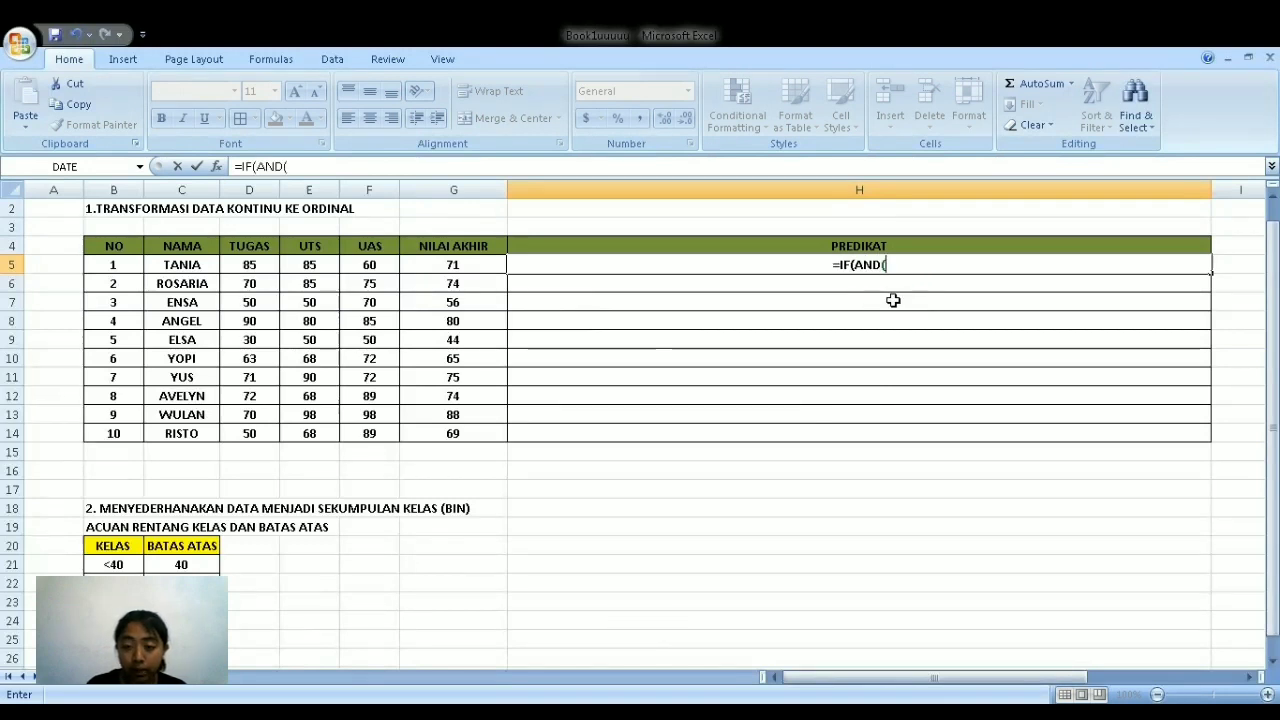
left_click(457, 266)
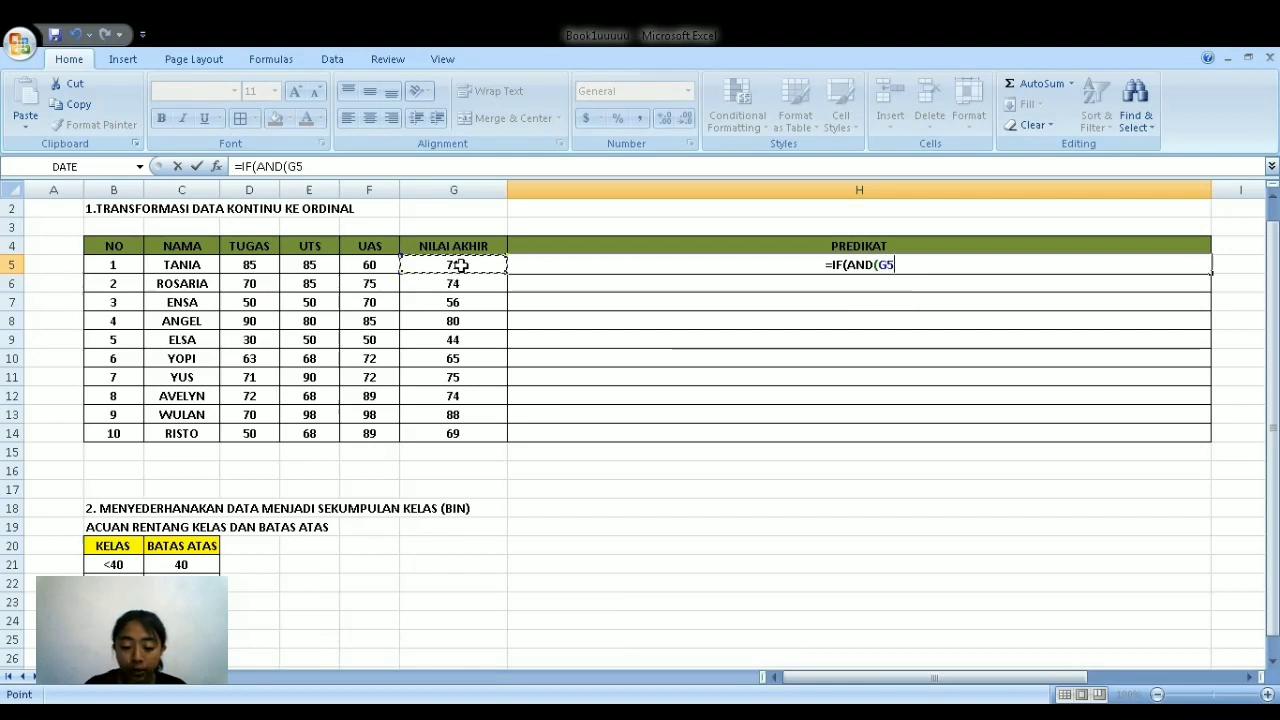
type(">=85,")
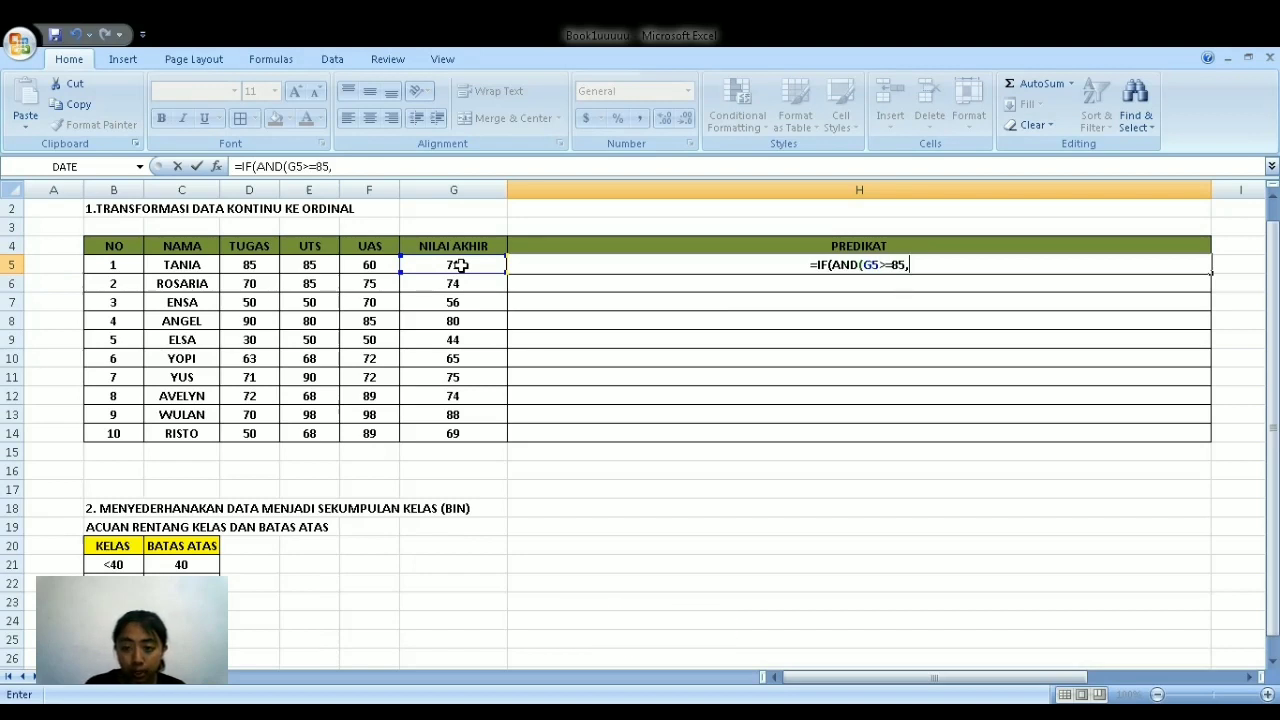
left_click(460, 265)
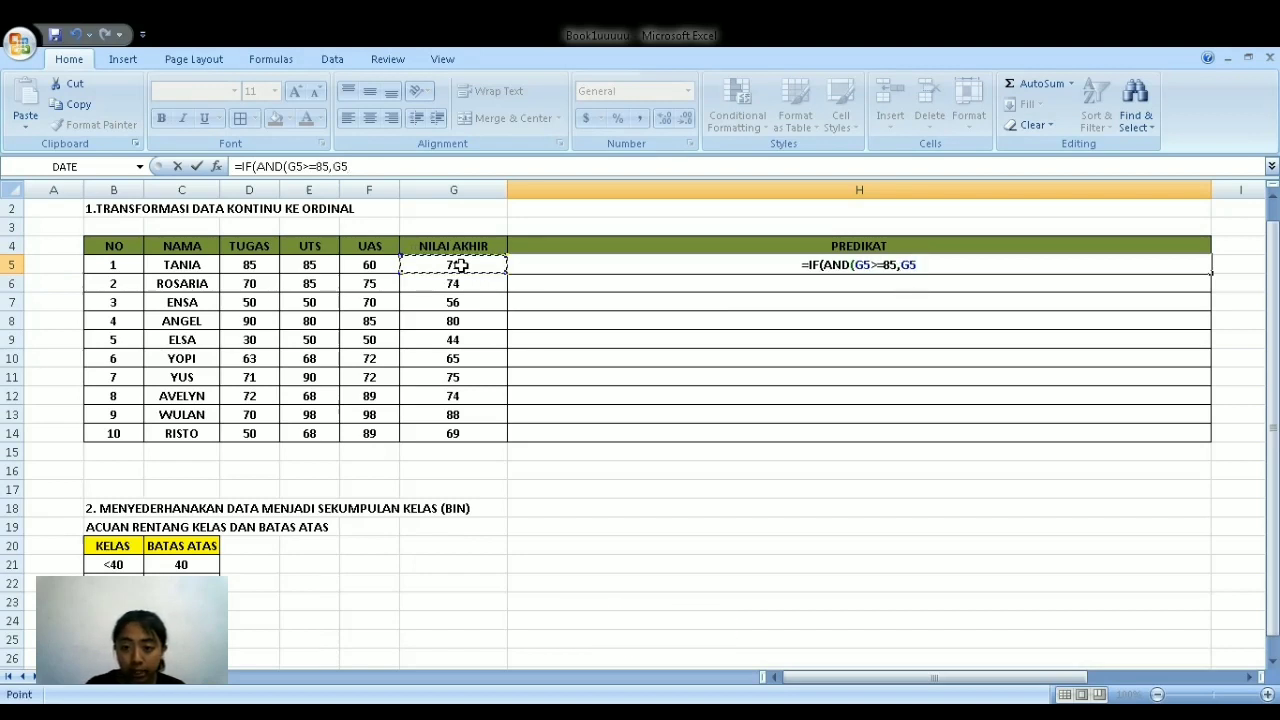
type("<100)")
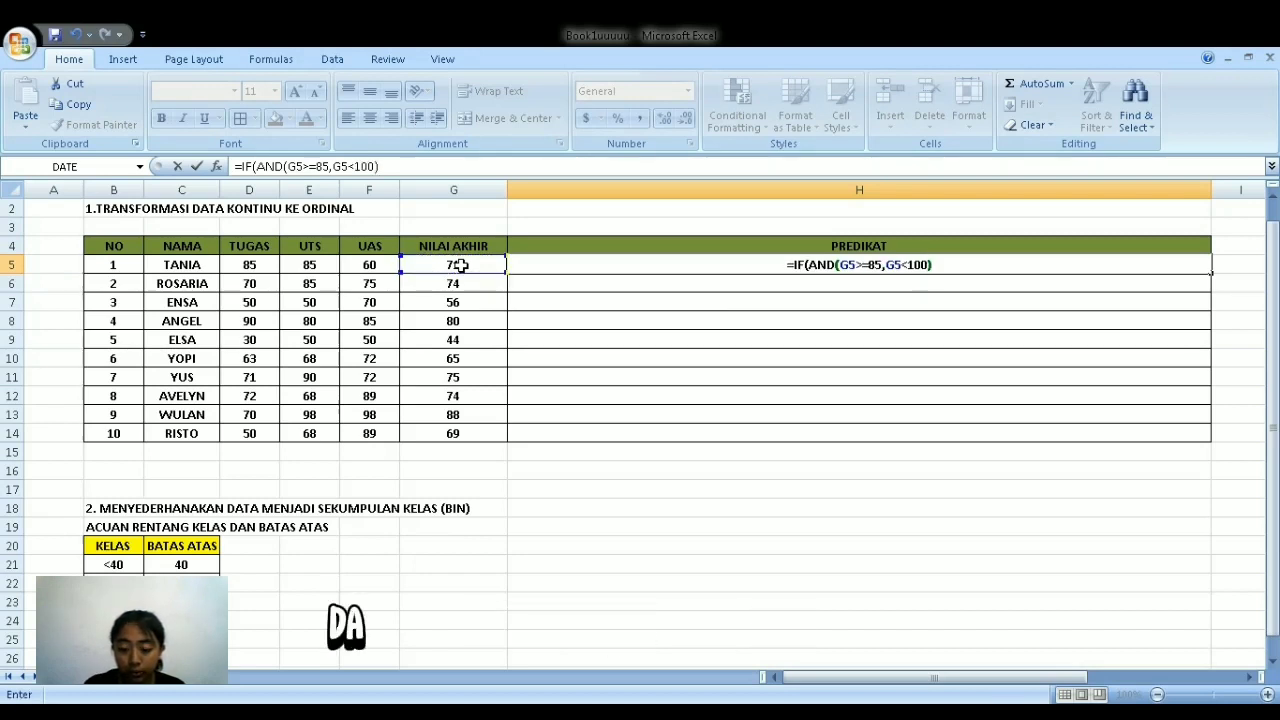
type(",\"A")
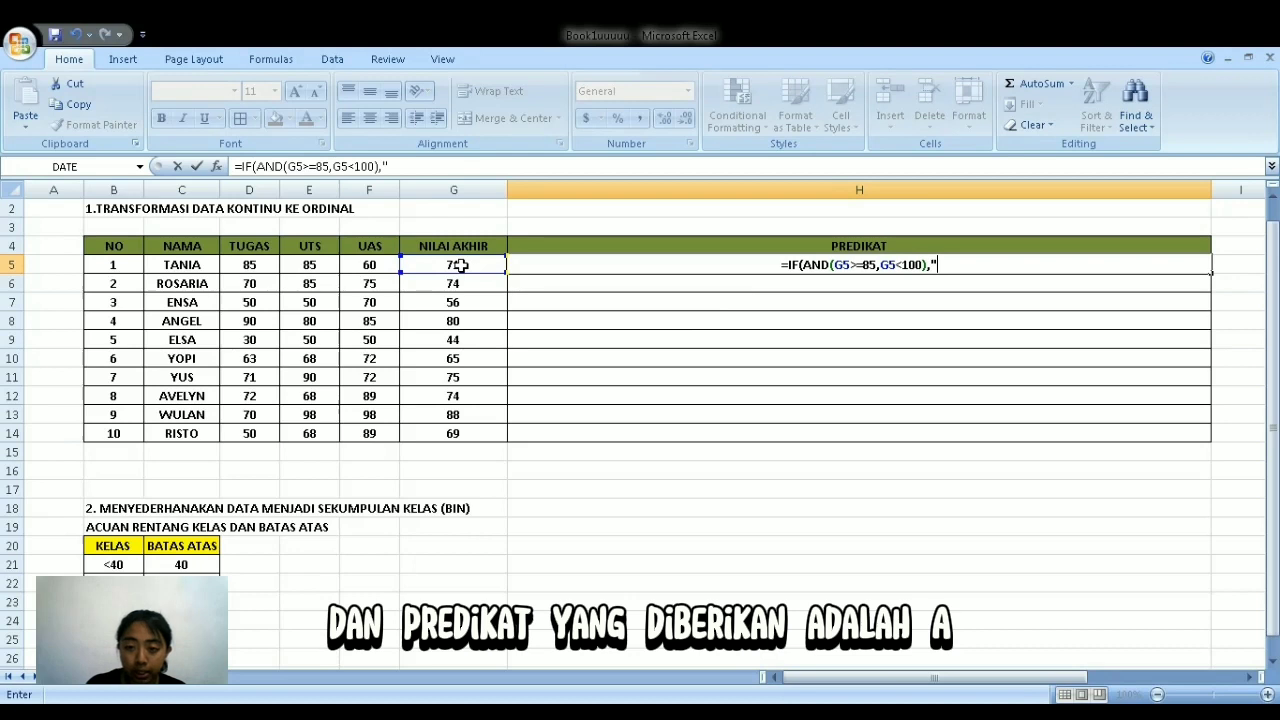
type("\"")
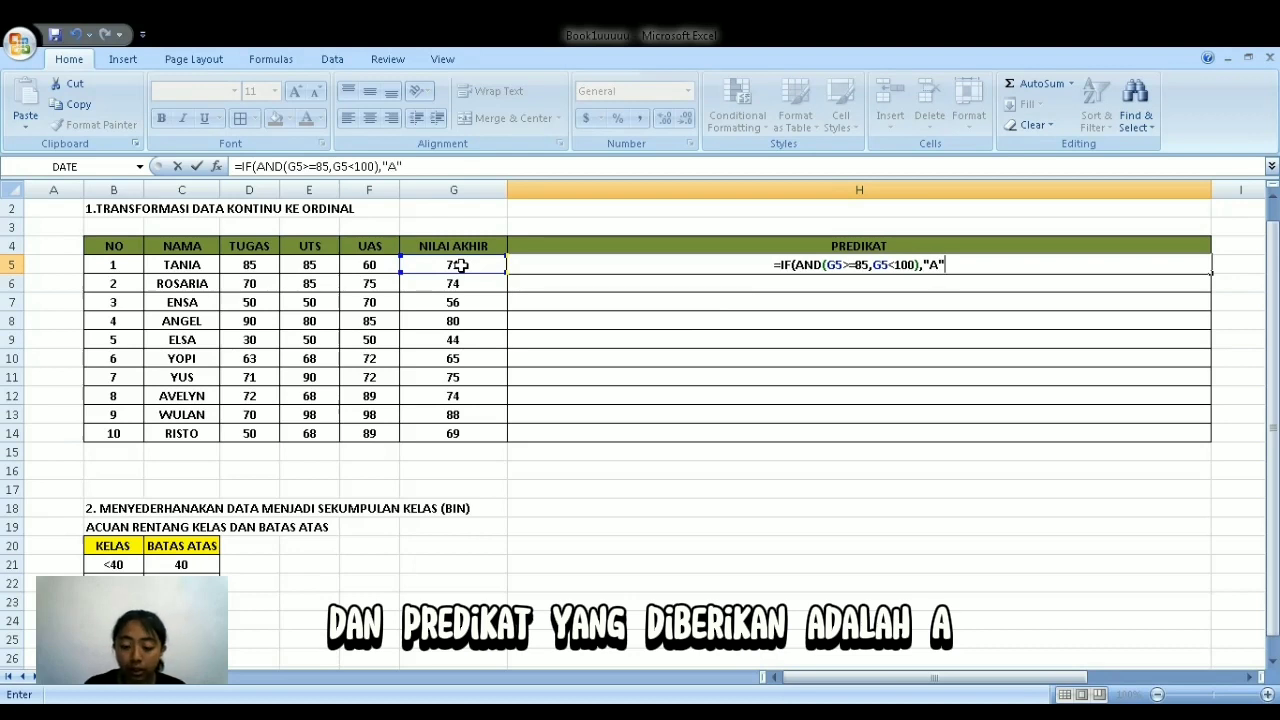
Continue the PREDIKAT formula in H5 with the nested condition IF(AND(G5>=75,G5<85),"B", for the second grade.
type(",IF")
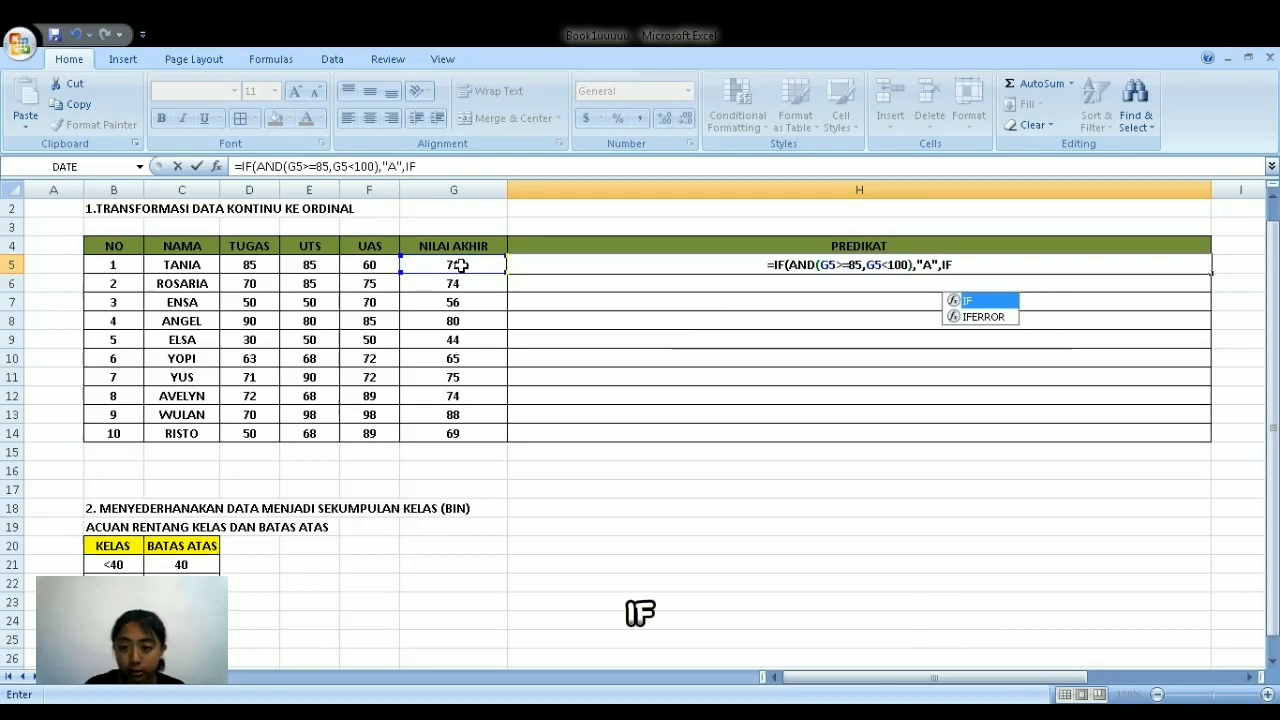
type("(AND")
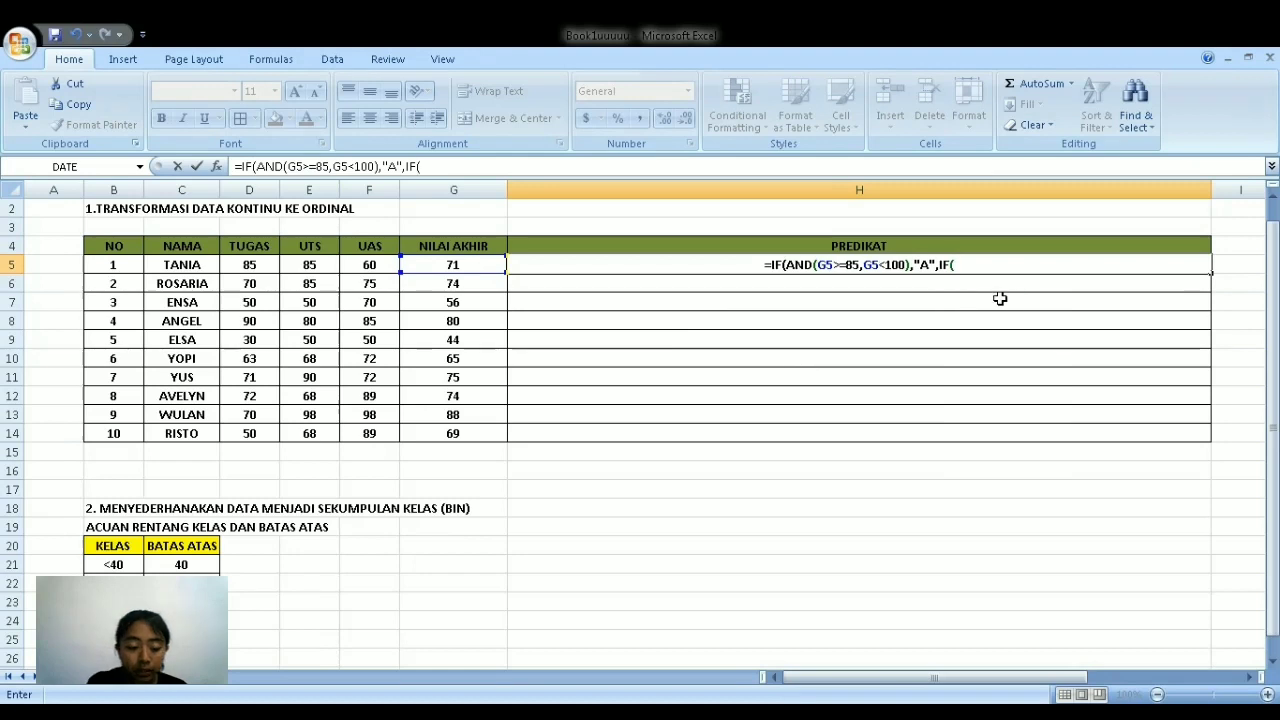
type("(")
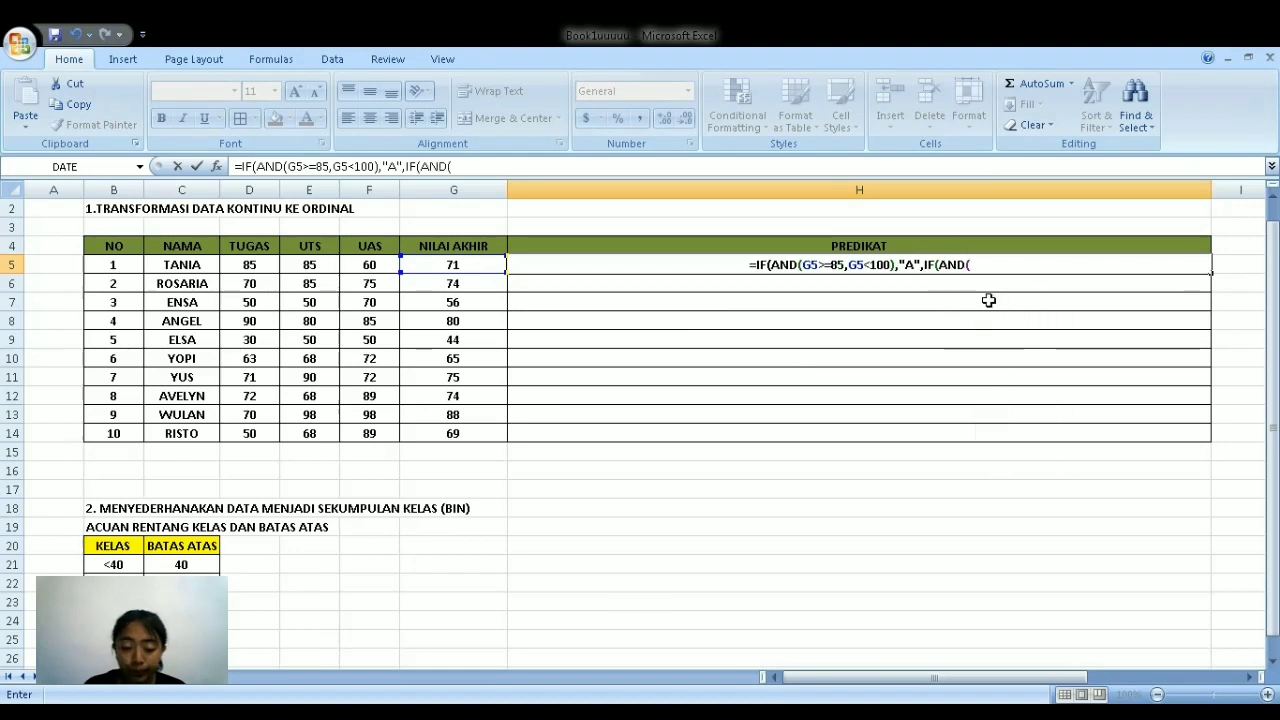
left_click(424, 266)
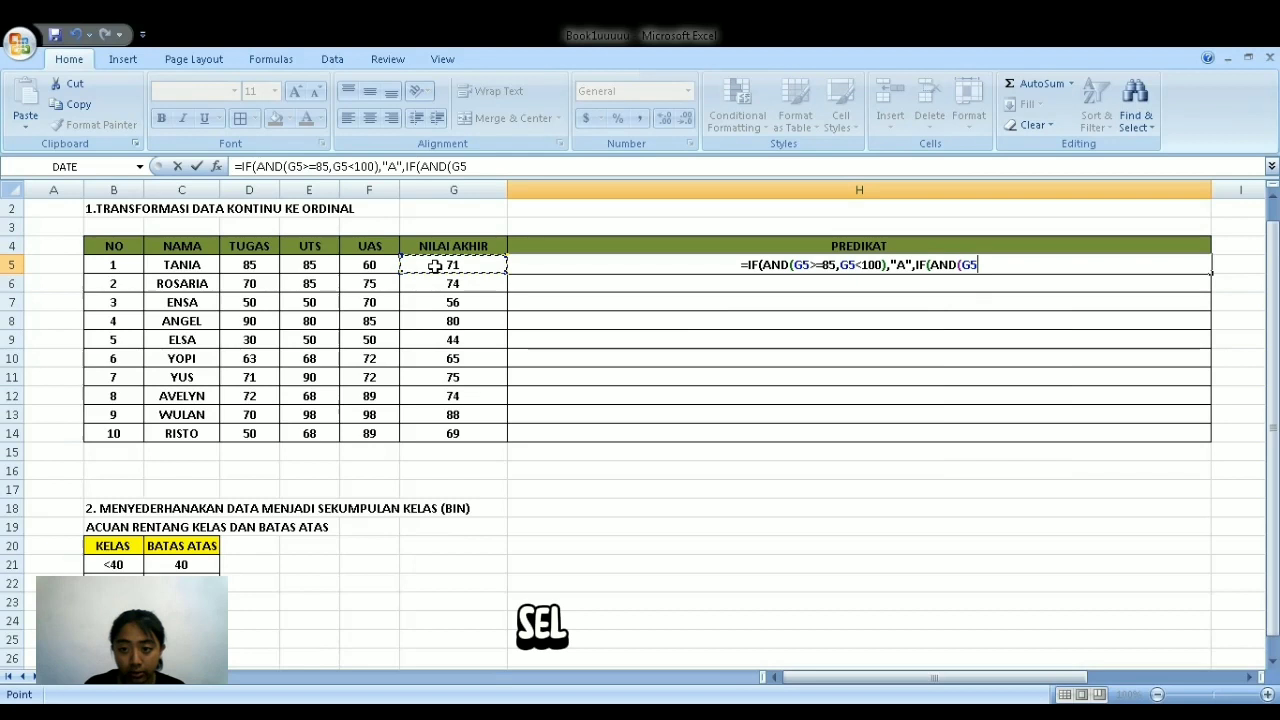
type(">=")
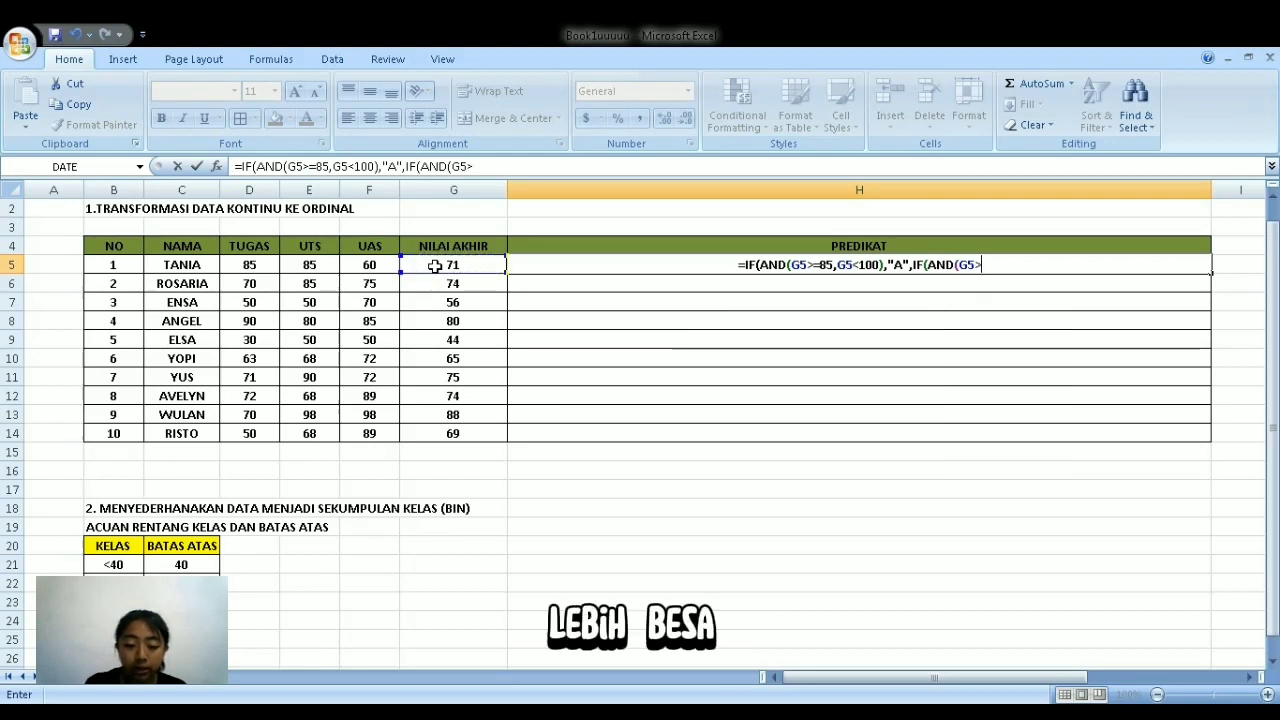
type("75,")
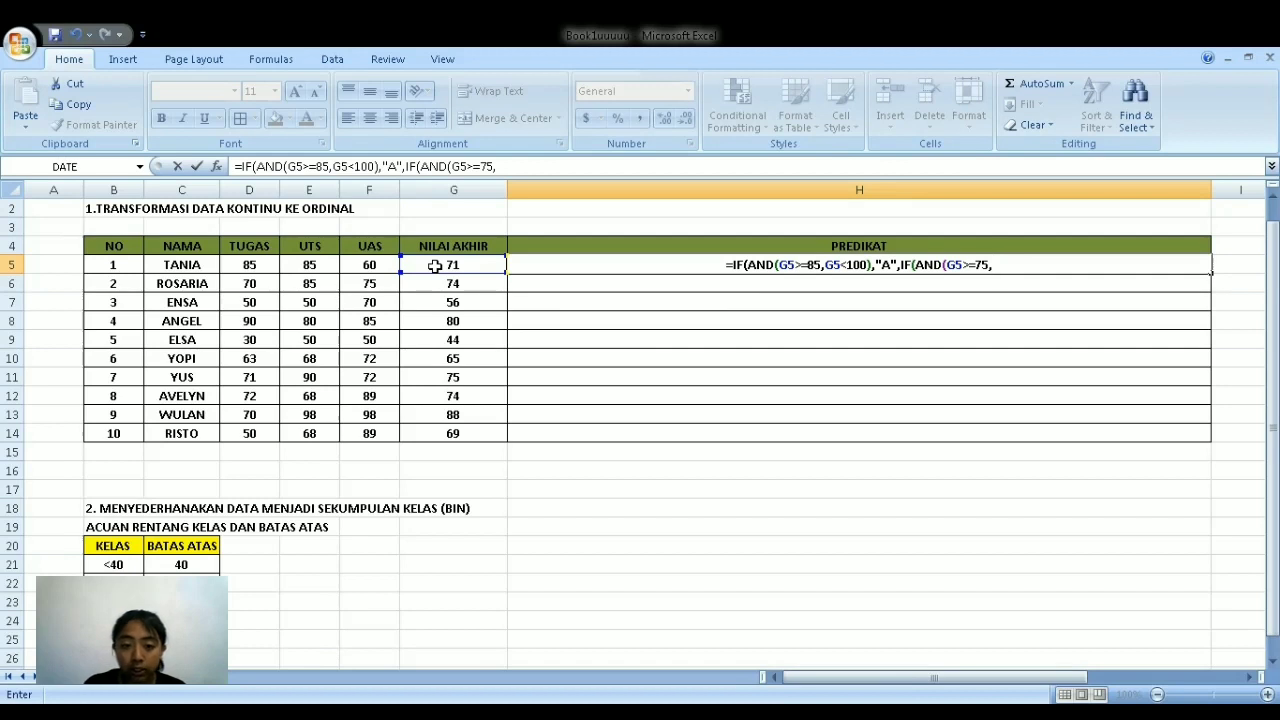
left_click(435, 266)
type("<")
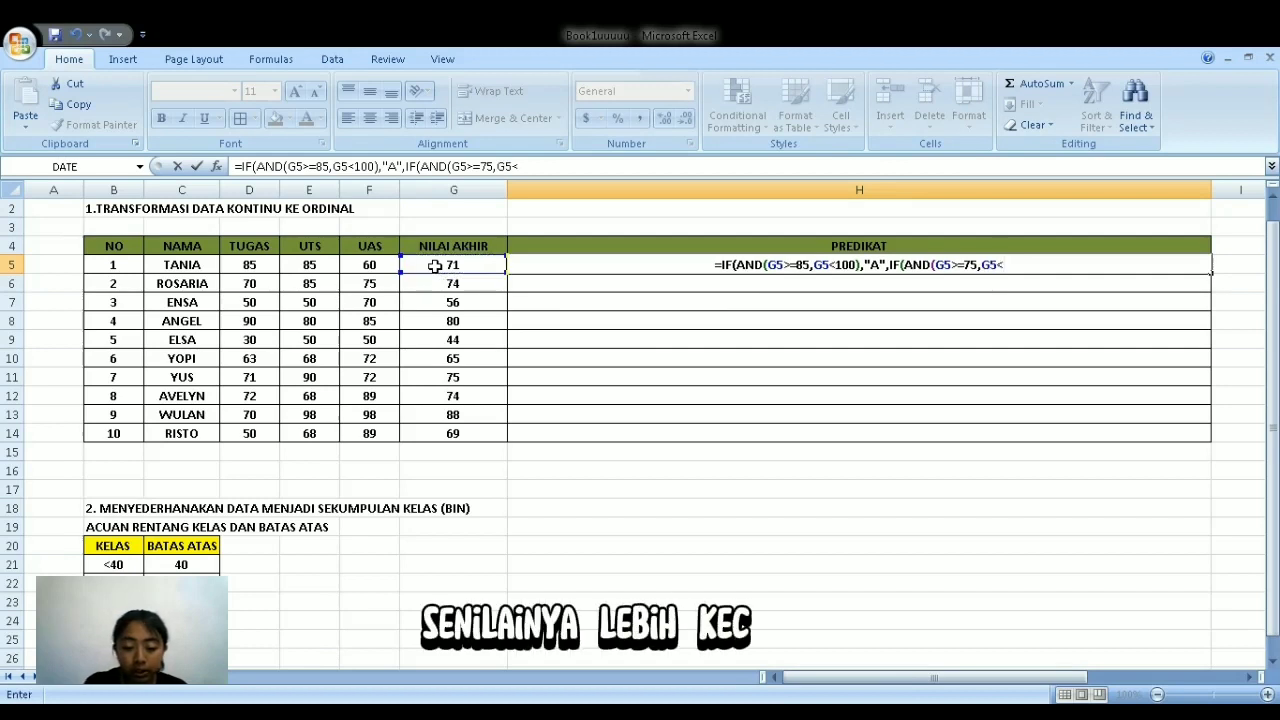
type("85")
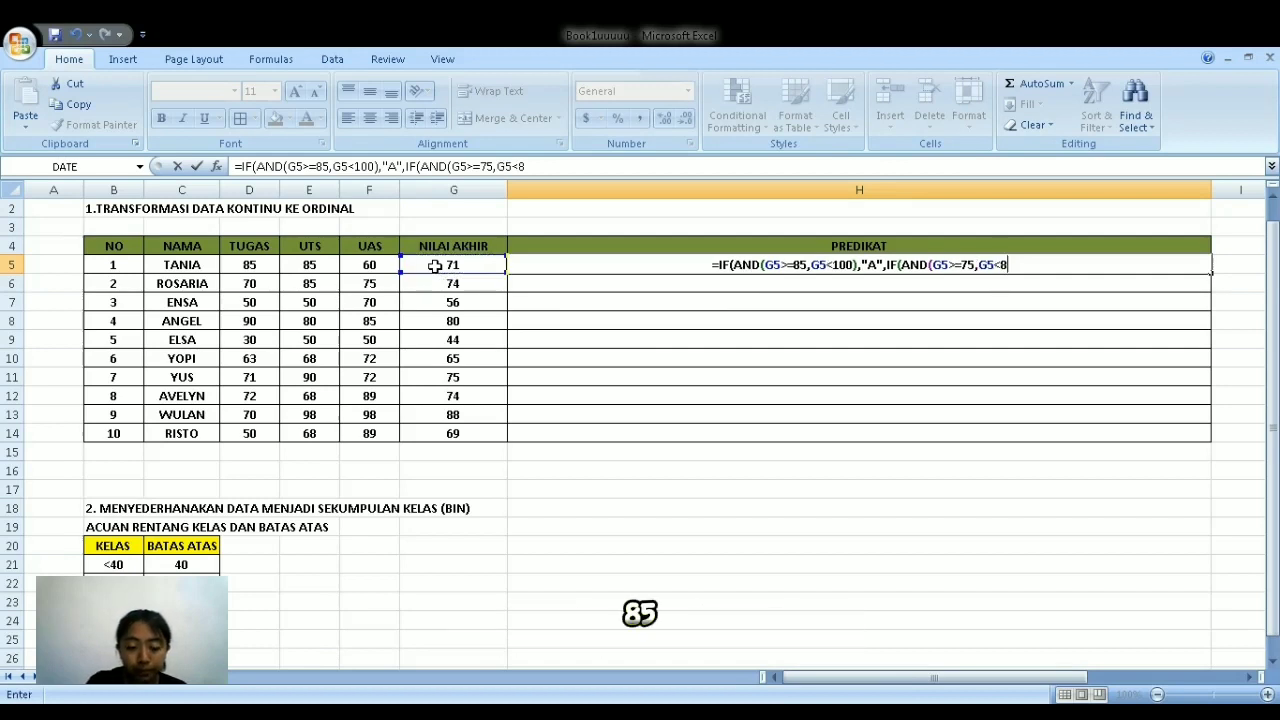
type("),\"")
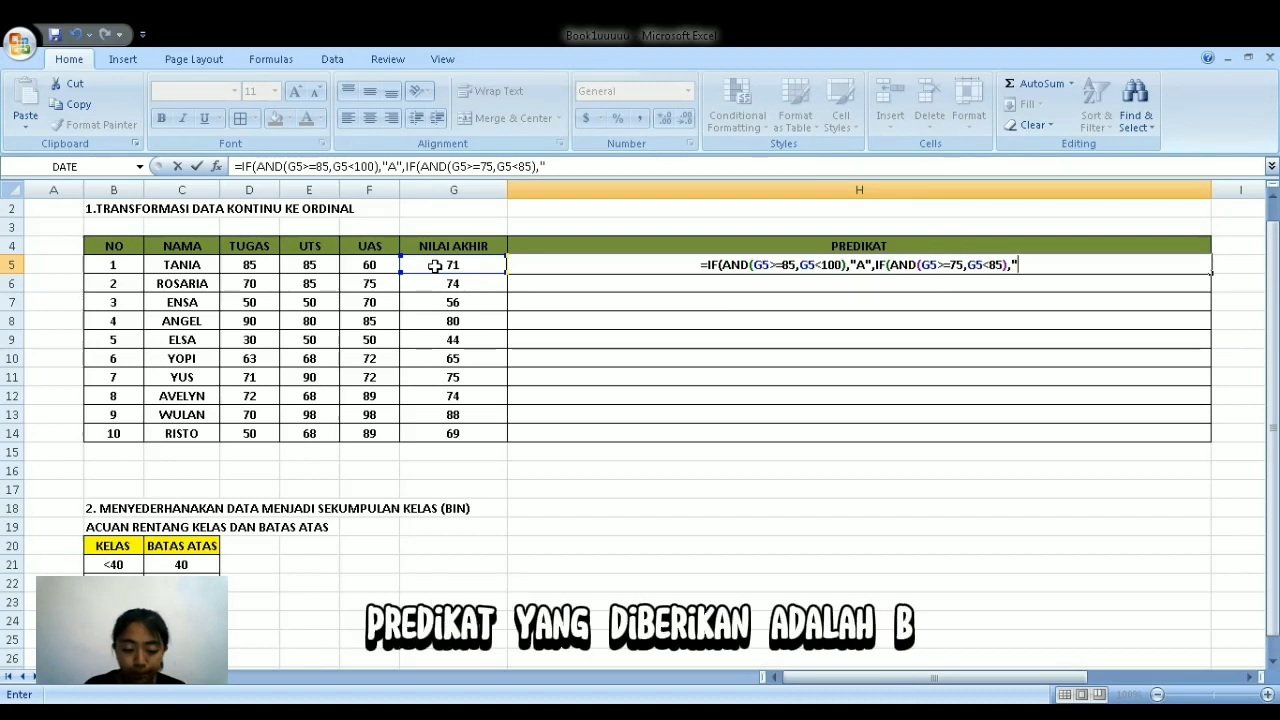
type("B\",")
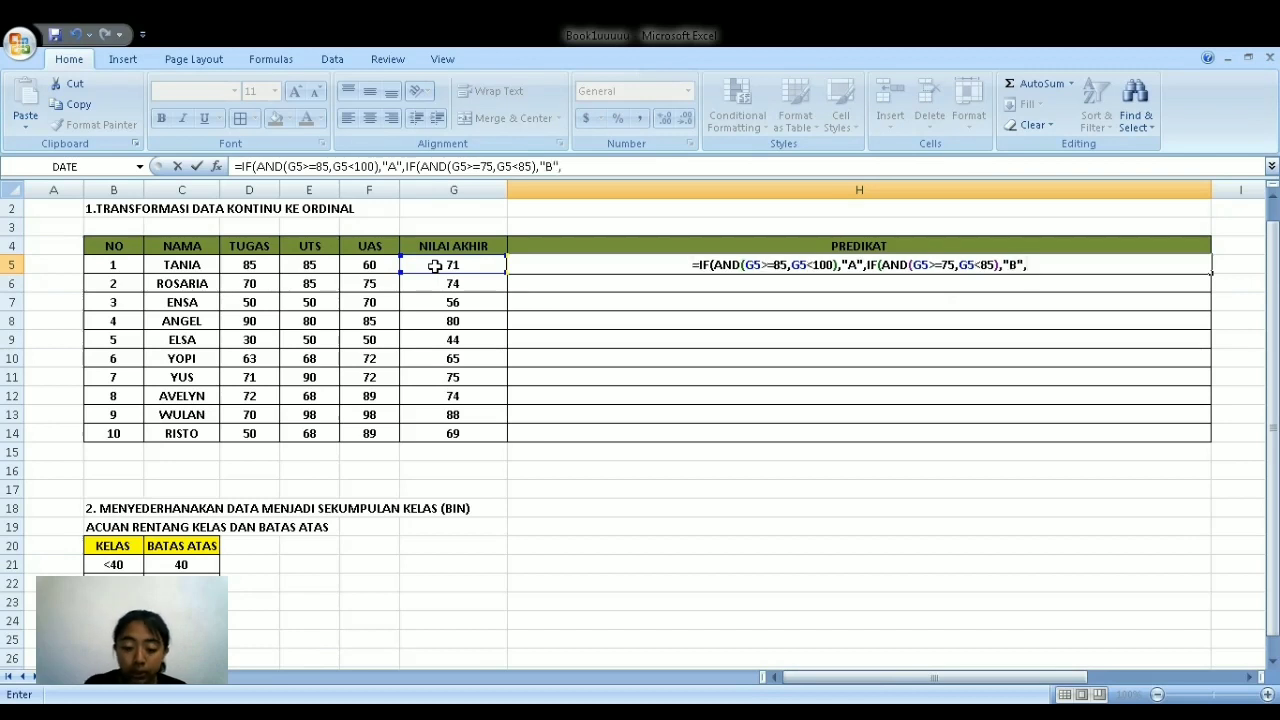
Add the nested condition IF(AND(G5>=60,G5<75),"C" to the H5 formula for the middle grade.
type("IF")
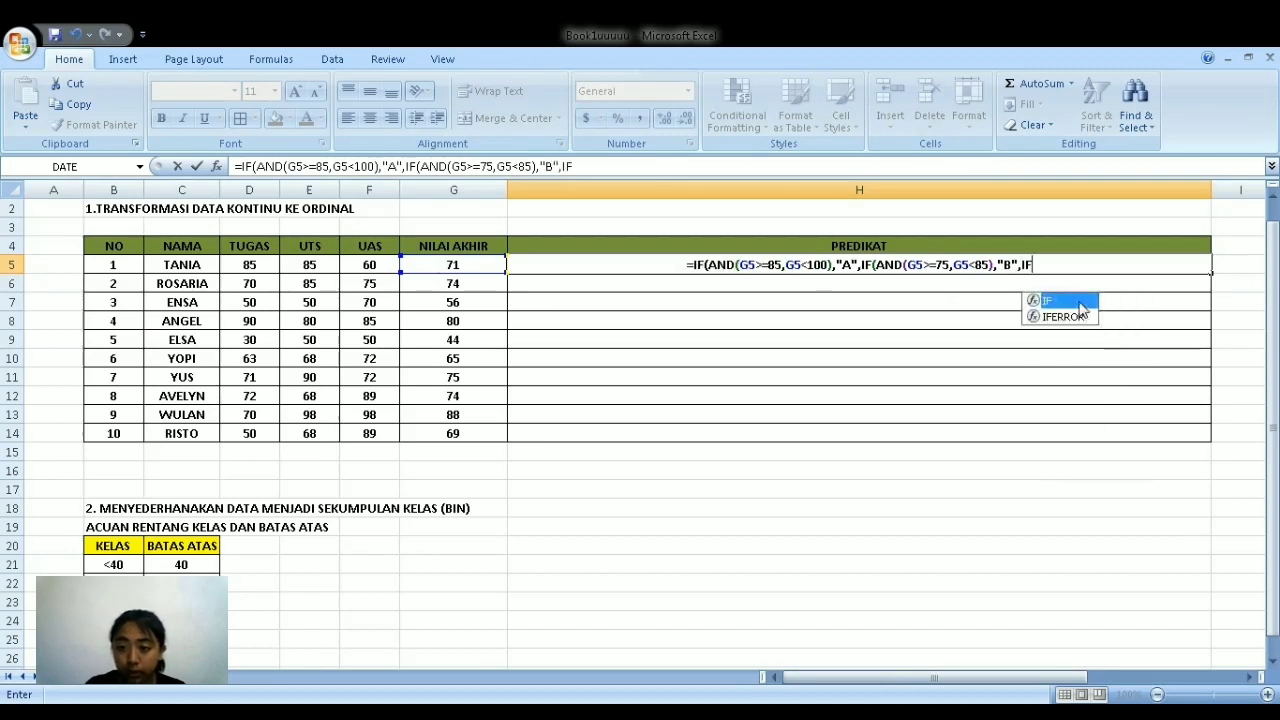
type("(AND")
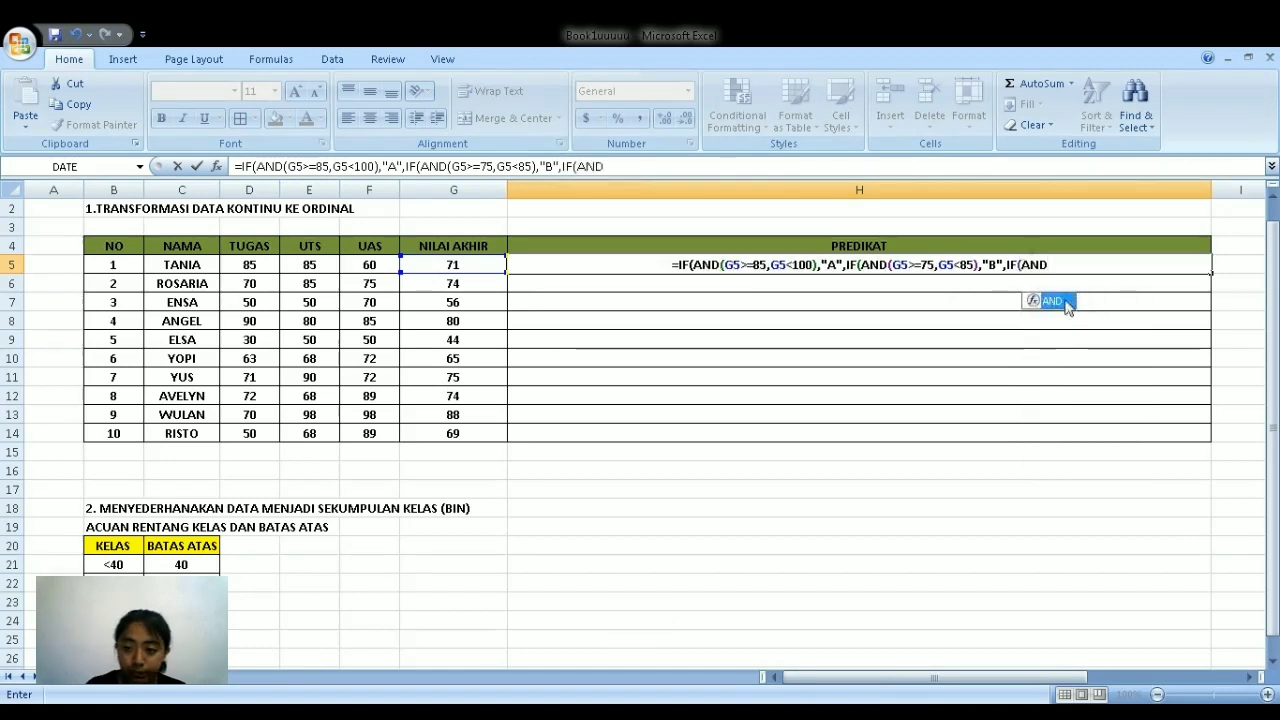
type("(")
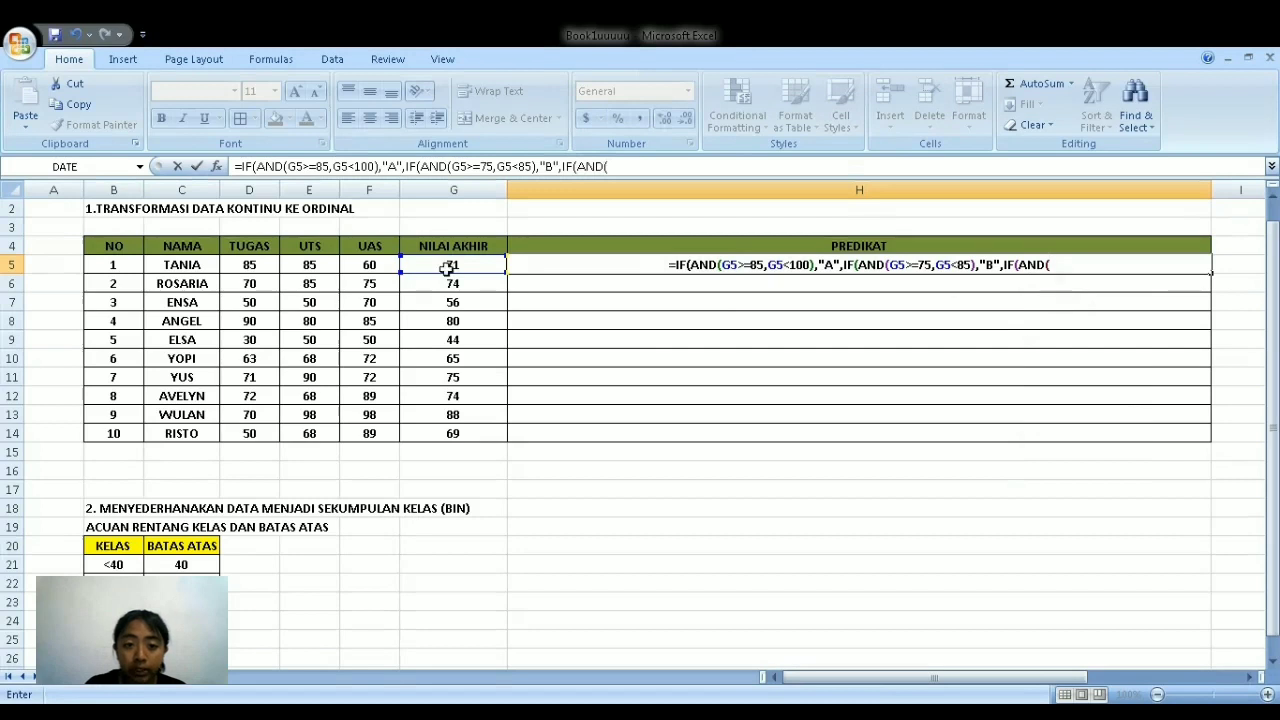
left_click(447, 267)
type(">")
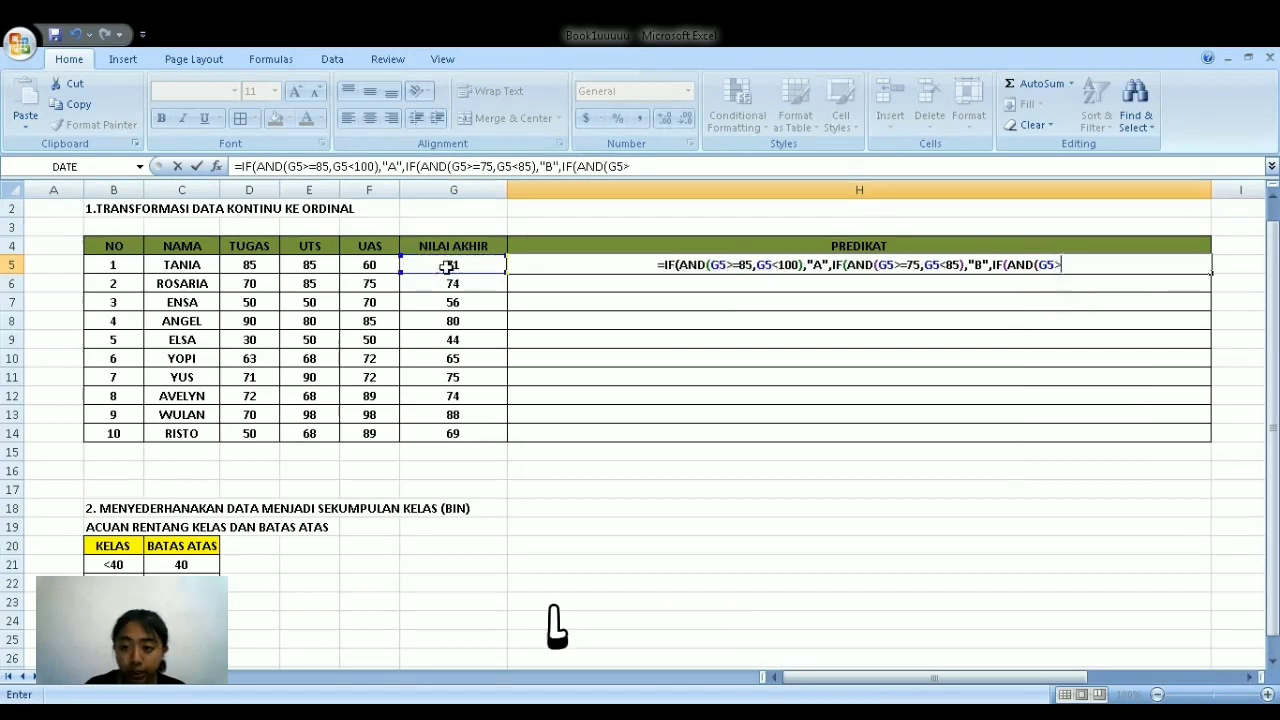
type("=60,")
left_click(447, 267)
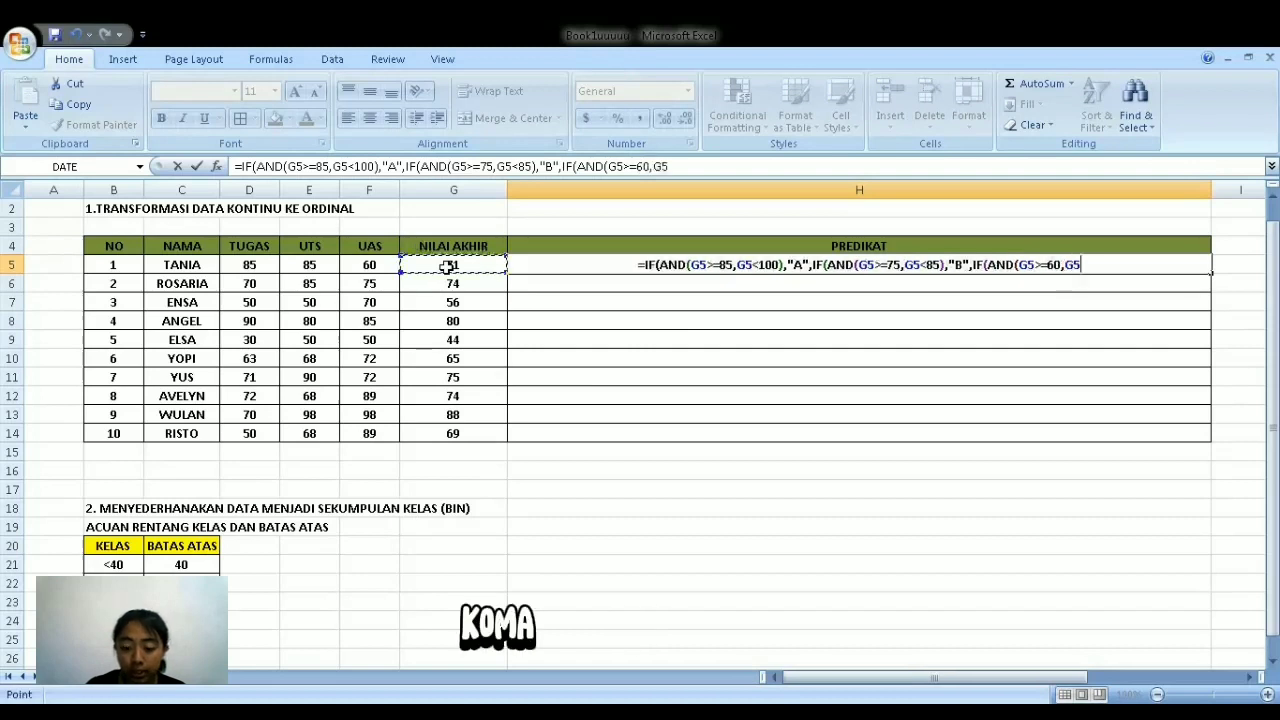
type("<7")
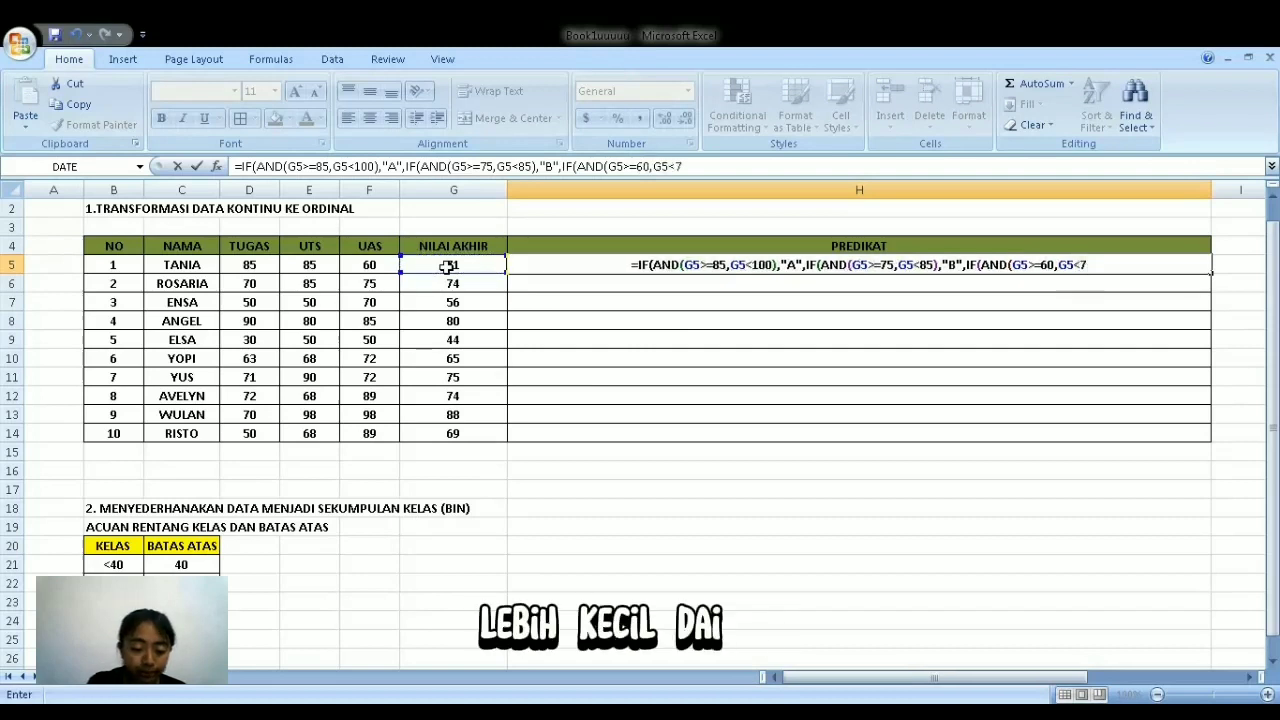
type("5),")
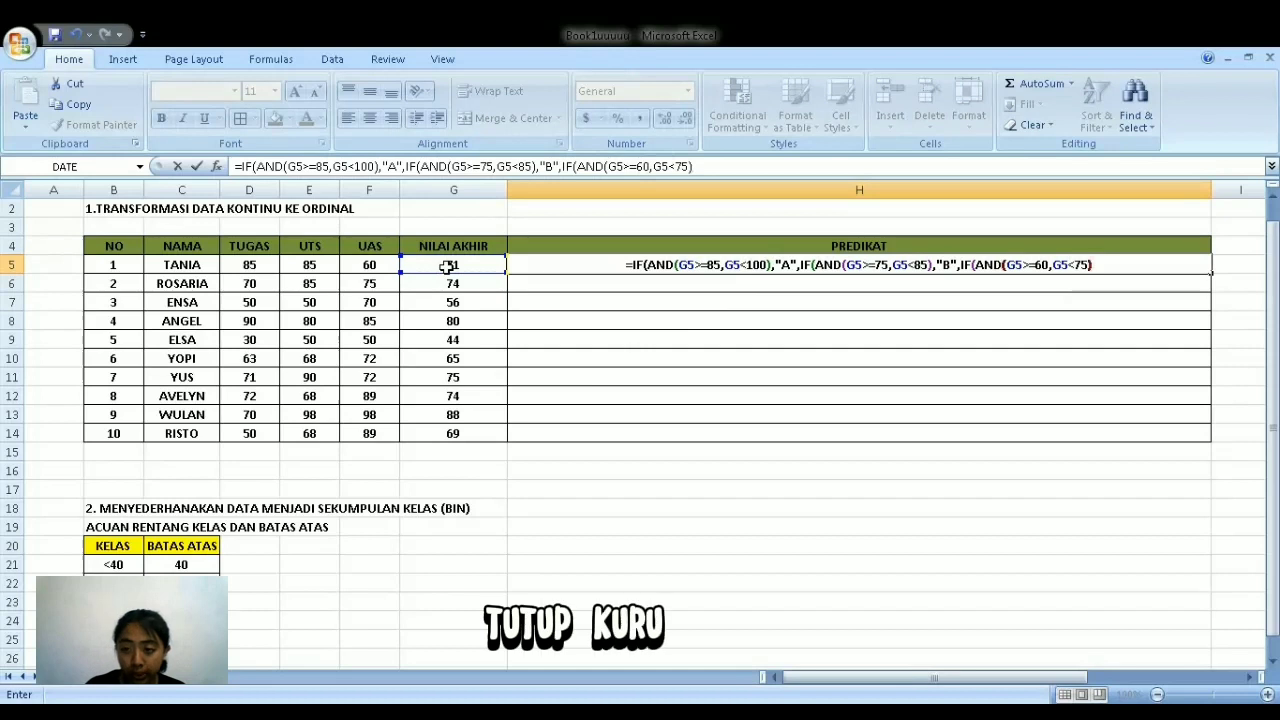
type("\"C\"")
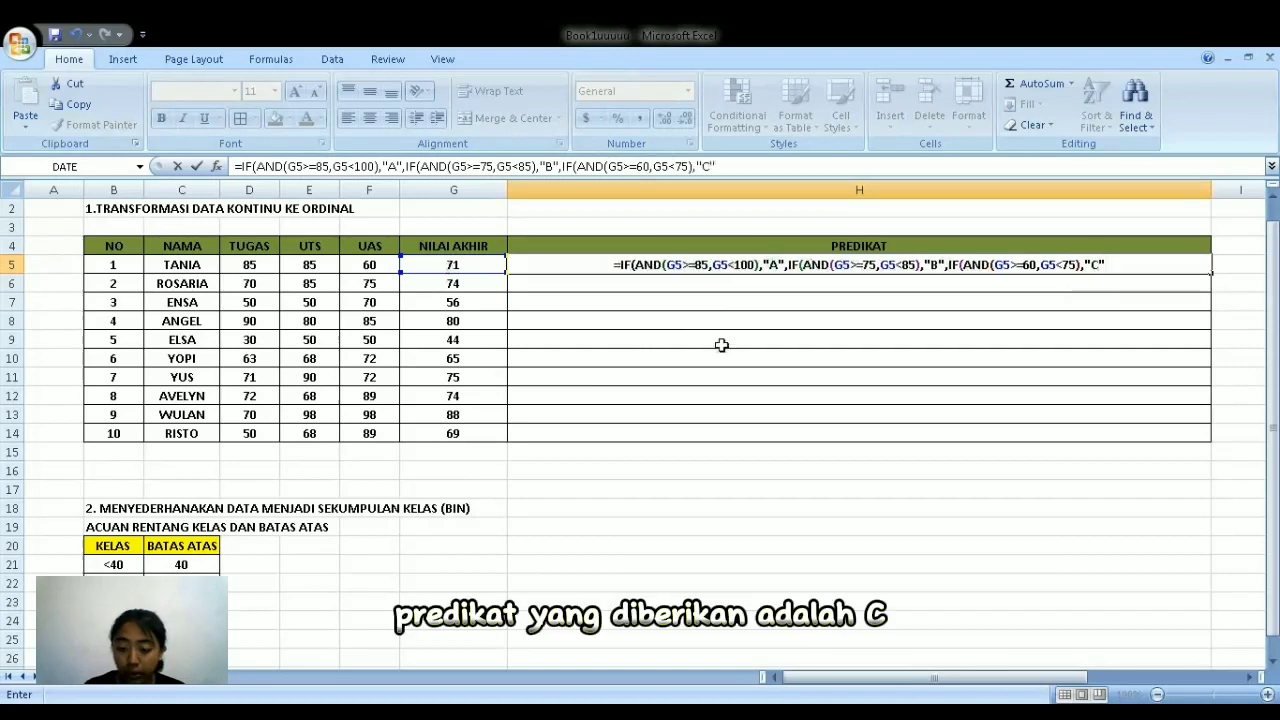
Extend the H5 formula with a fourth nested condition, IF(AND(G5>=50,G5<60),"D", for the next lower grade.
type(",IF")
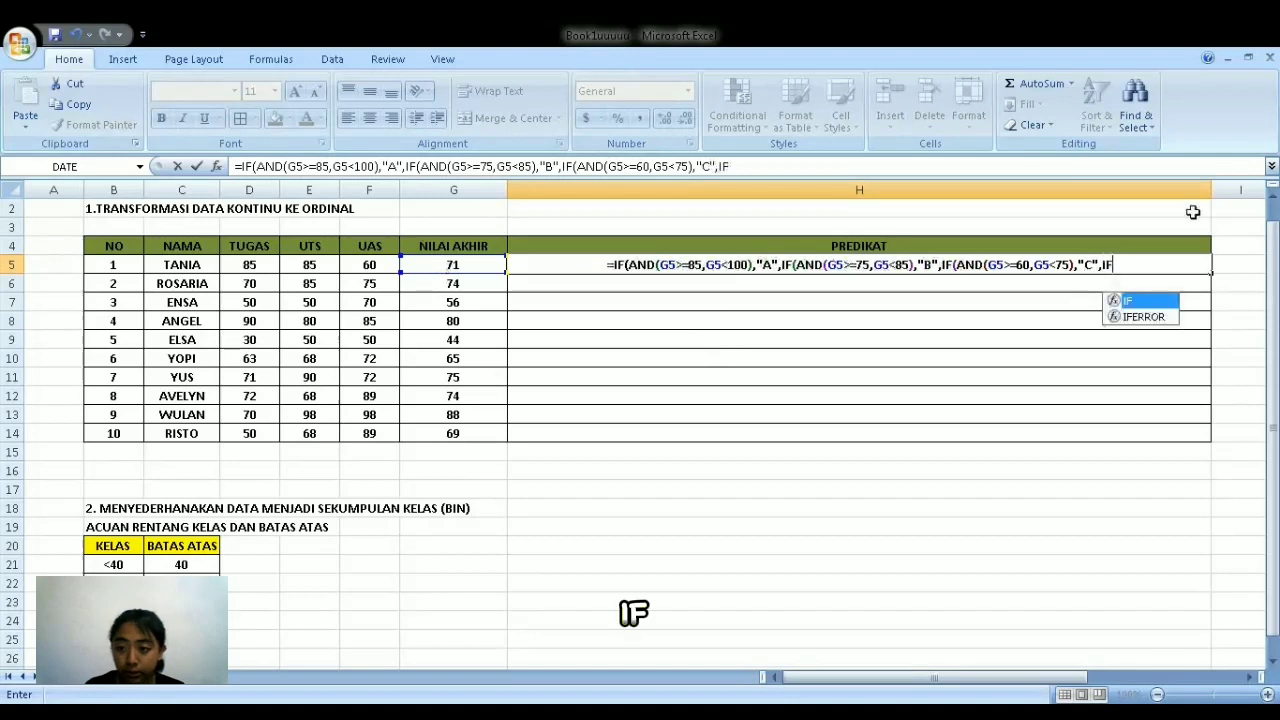
double_click(1156, 300)
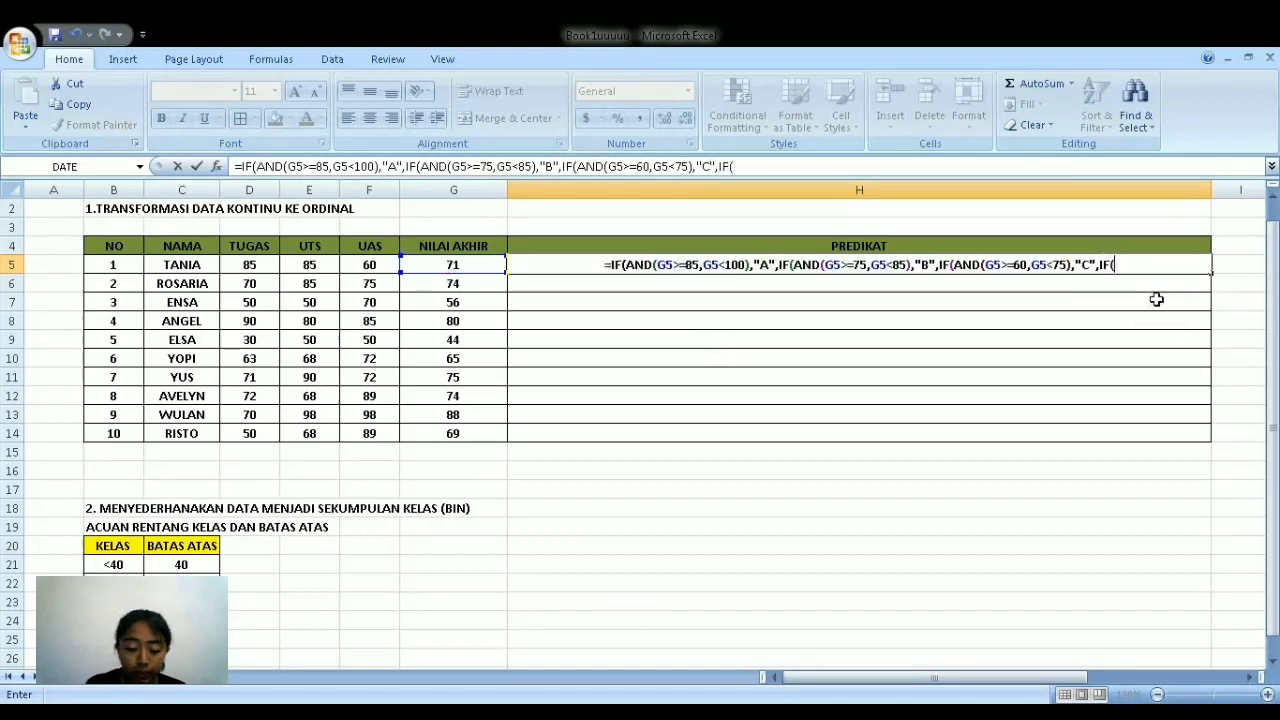
type("AND")
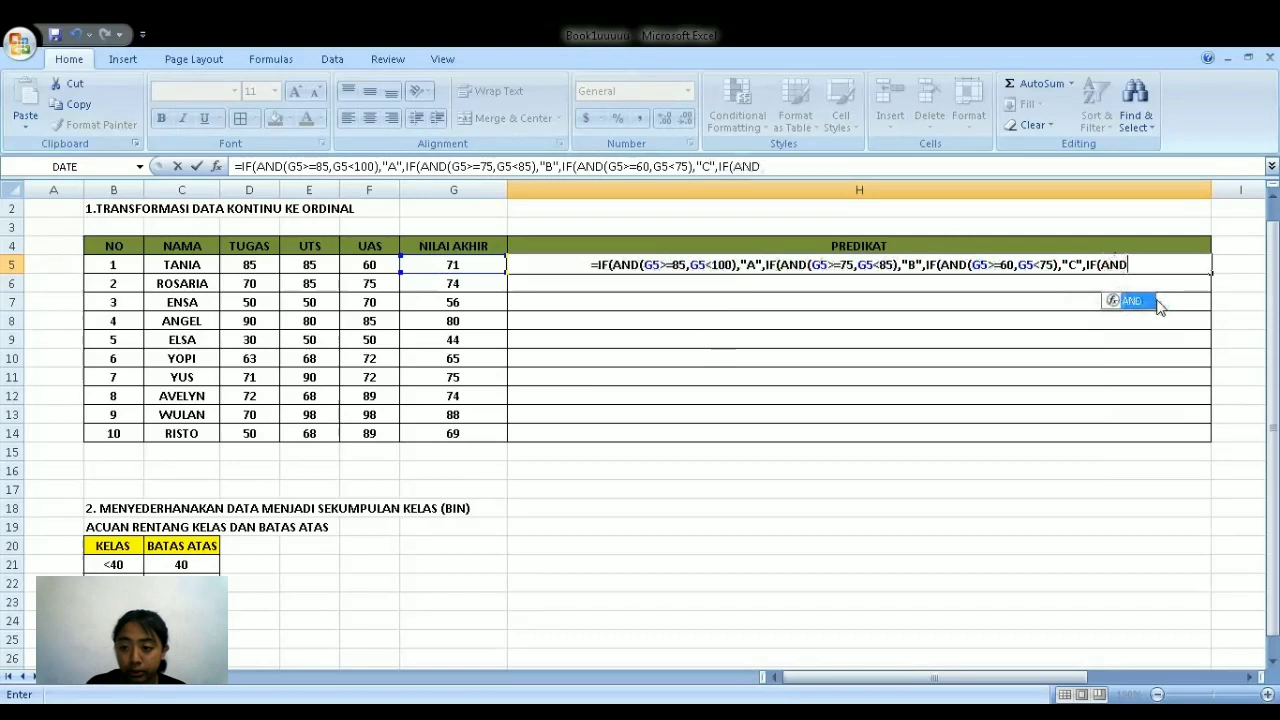
double_click(1146, 301)
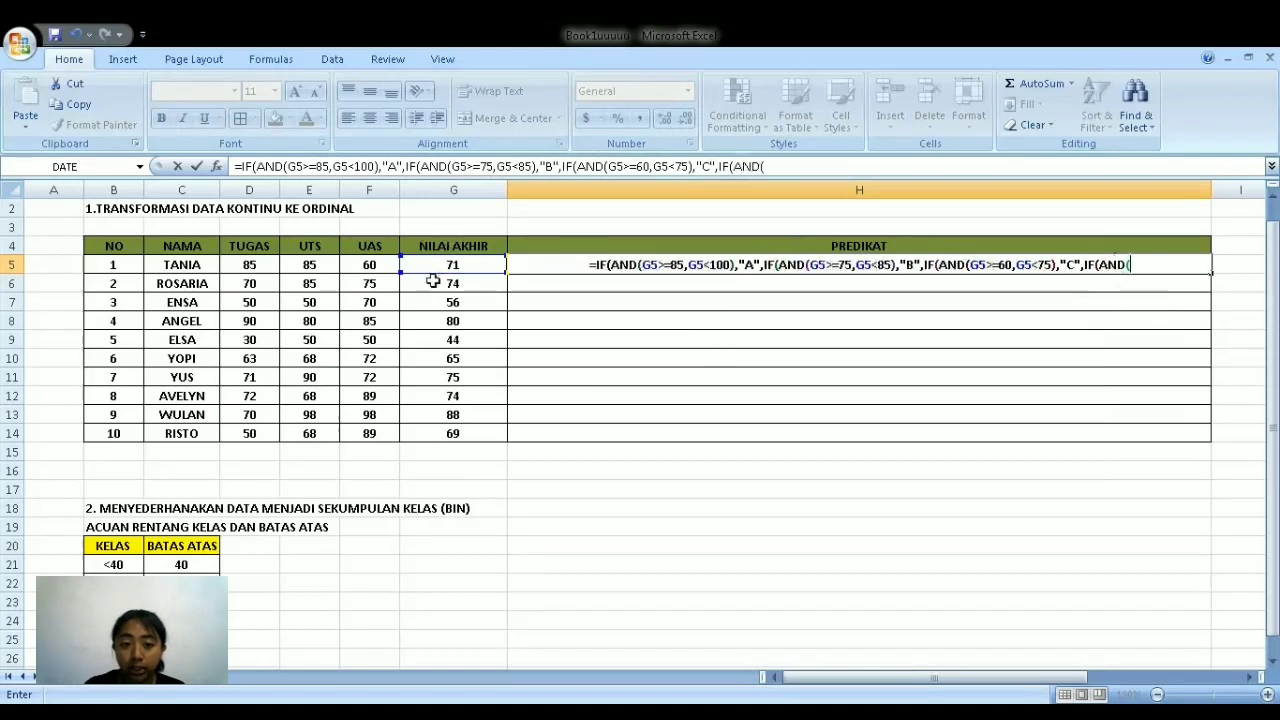
left_click(443, 265)
type(">=5")
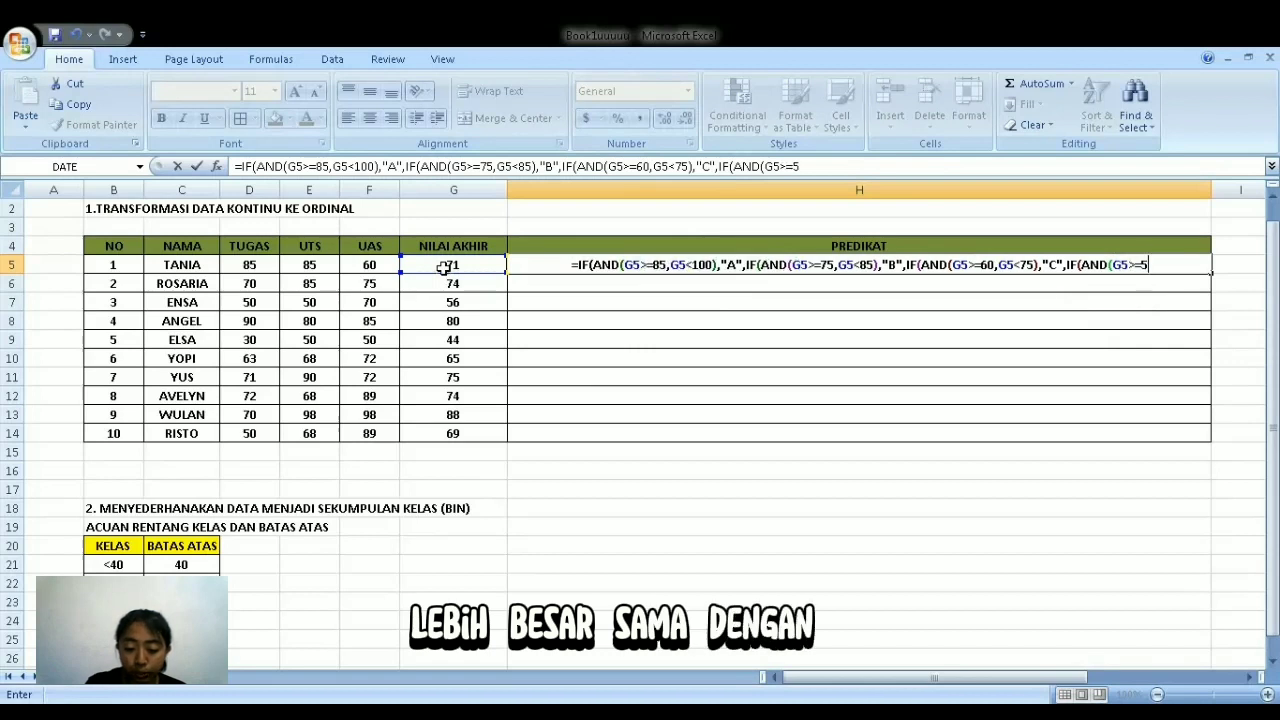
type("0,")
left_click(443, 265)
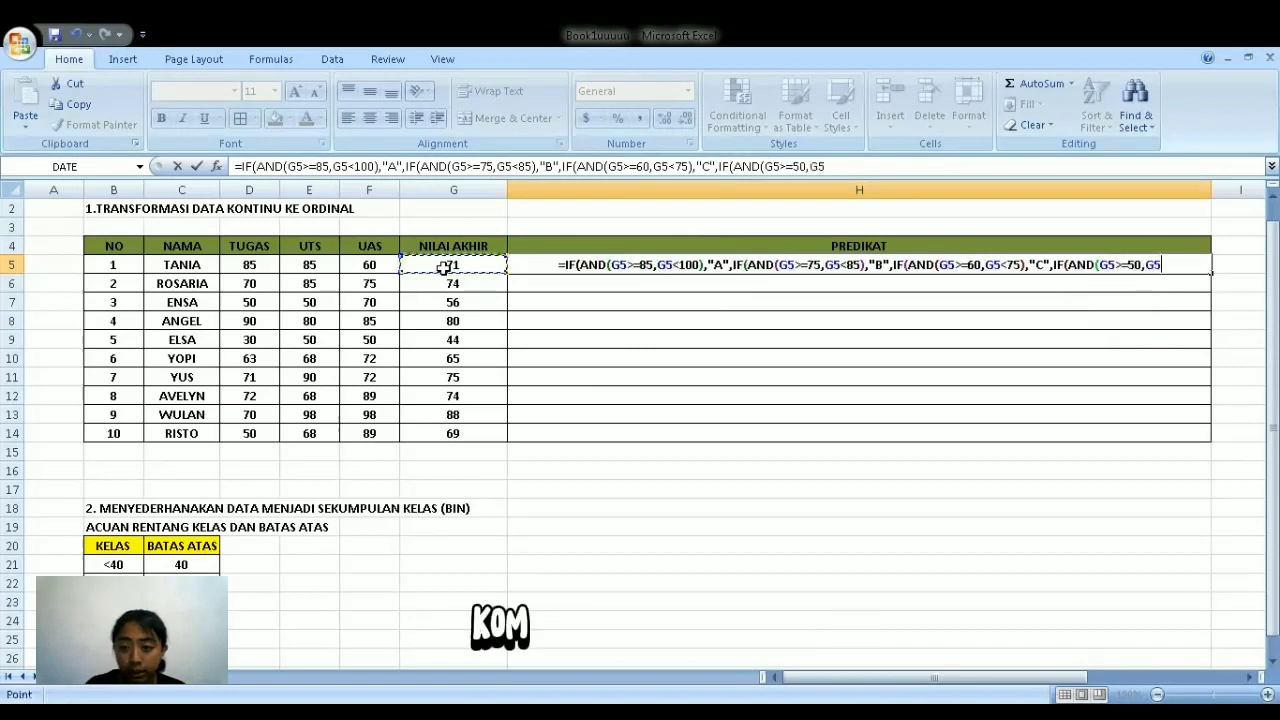
type("<6")
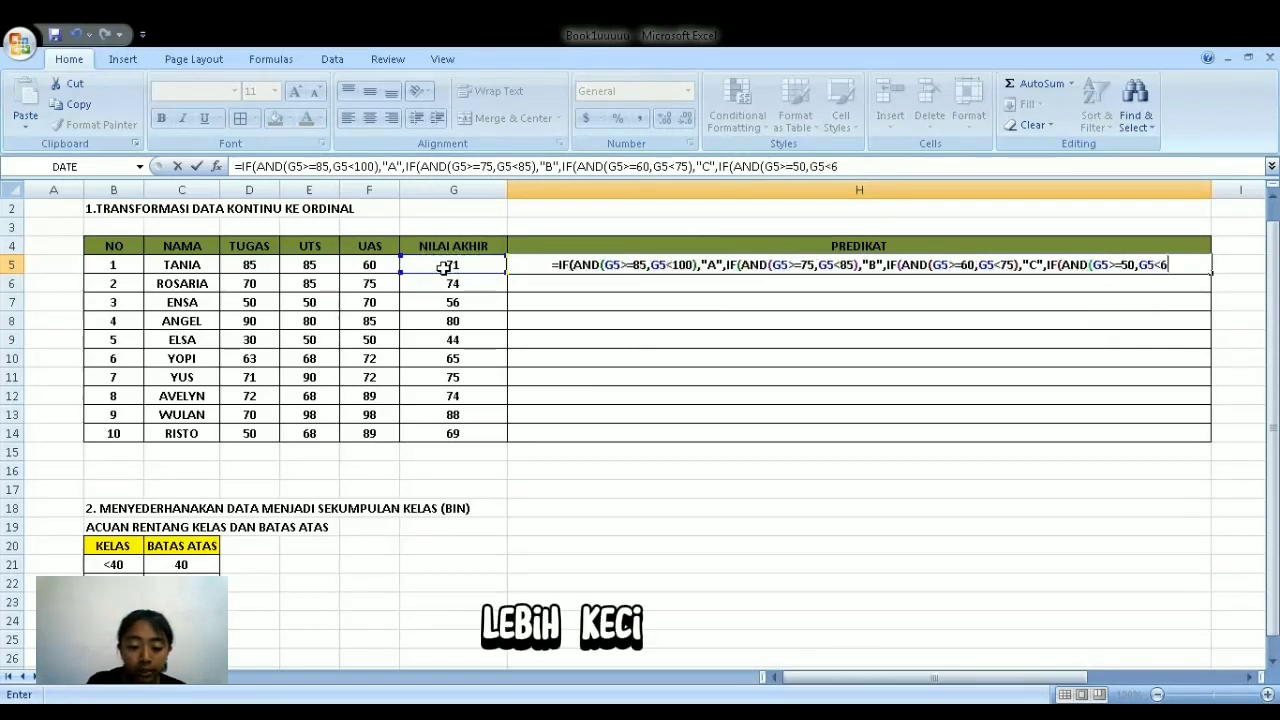
type("0)")
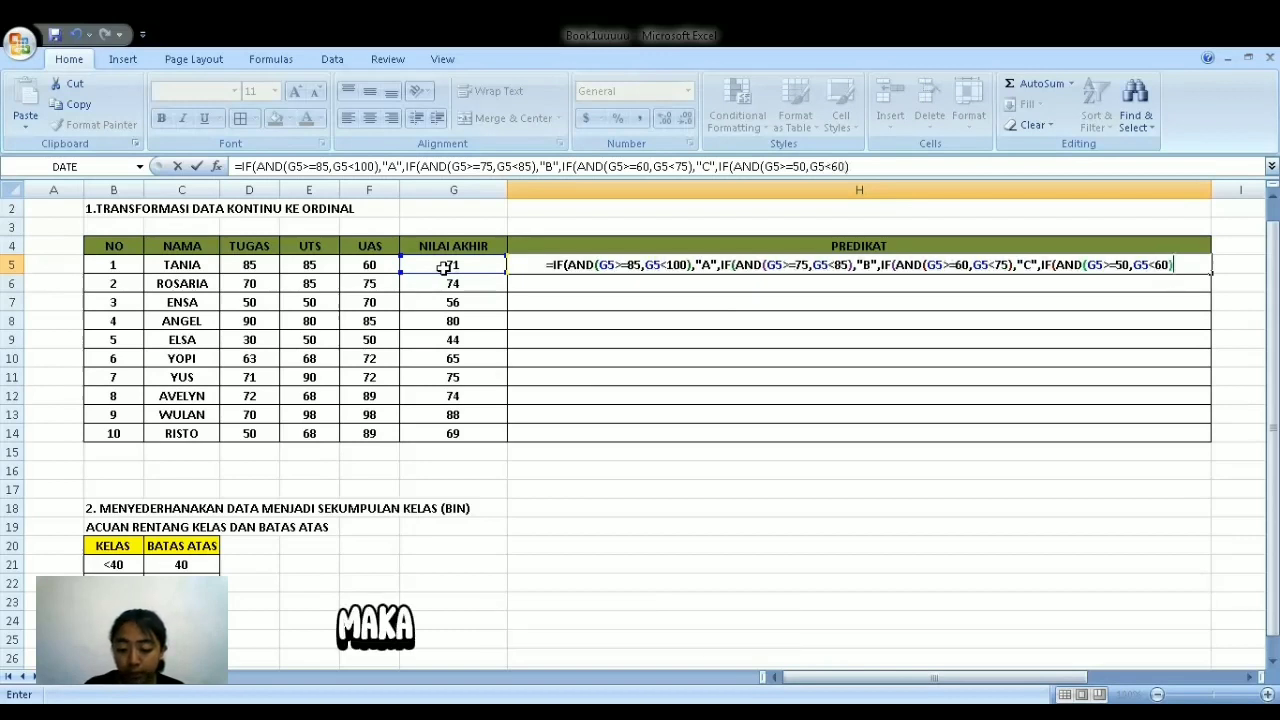
type(",\"D")
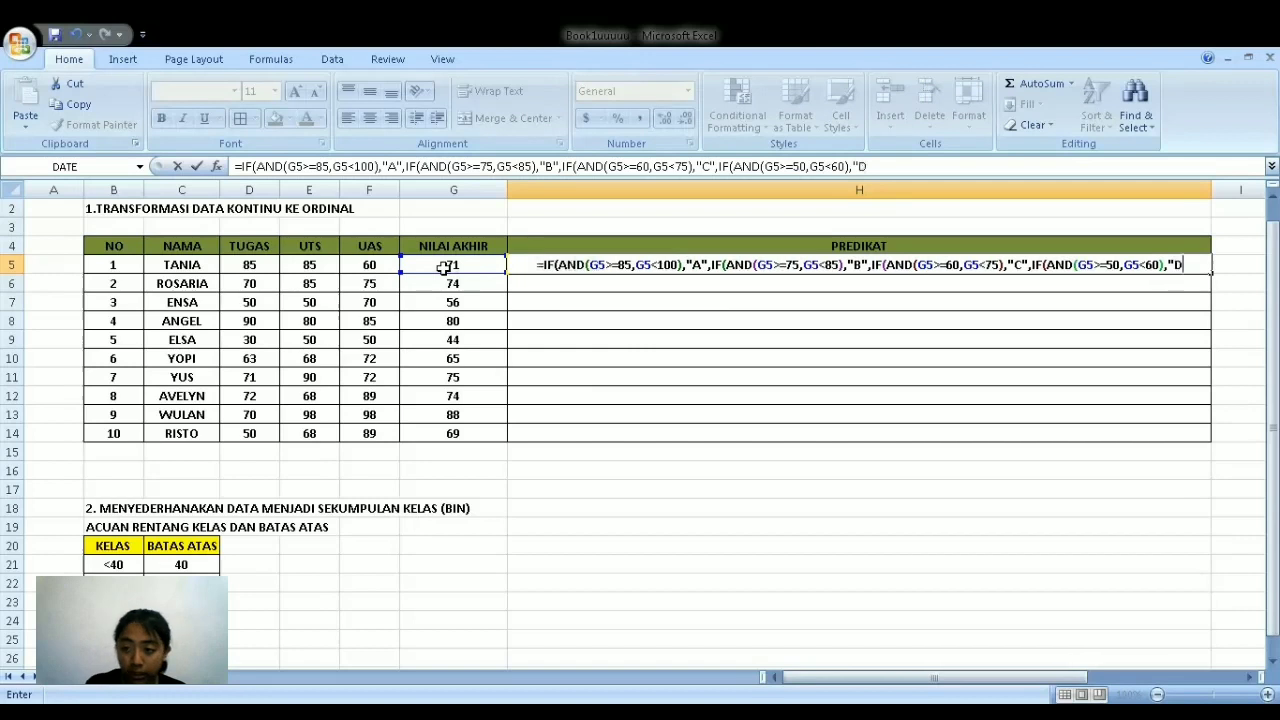
type("\",")
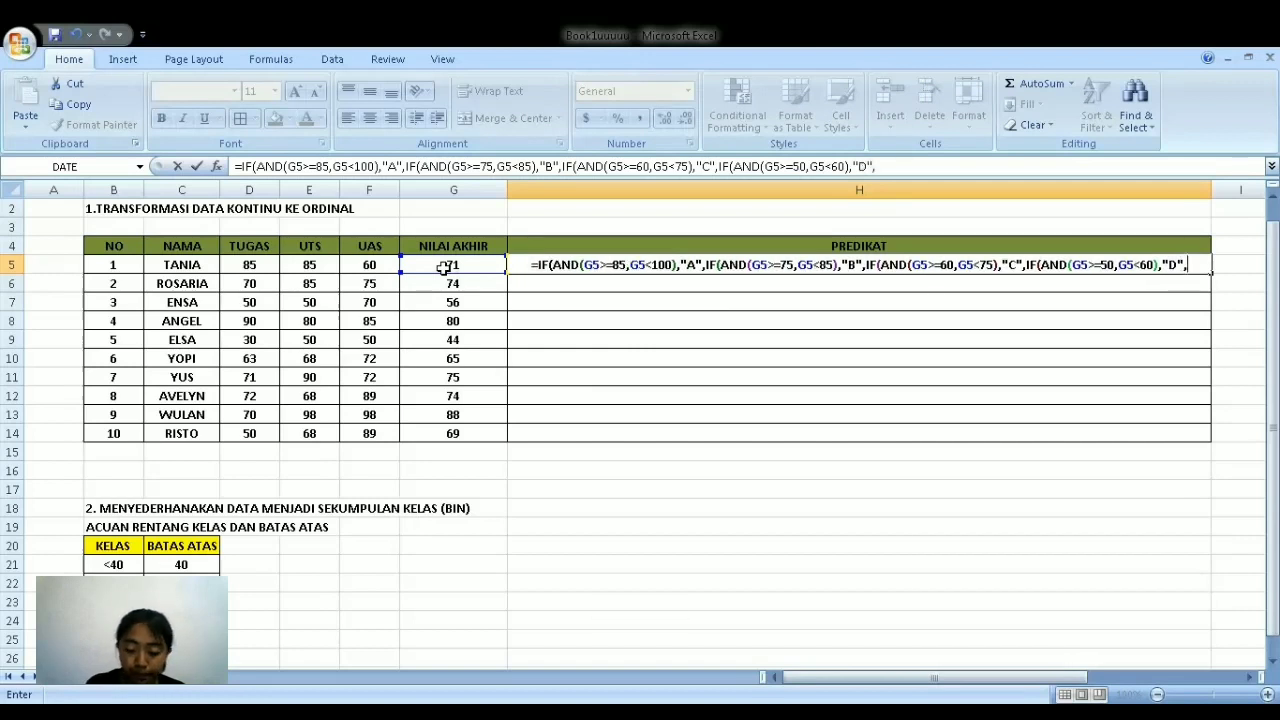
Finish the H5 formula with "E" as the fallback grade, close all four IF parentheses and commit it.
type("\"E")
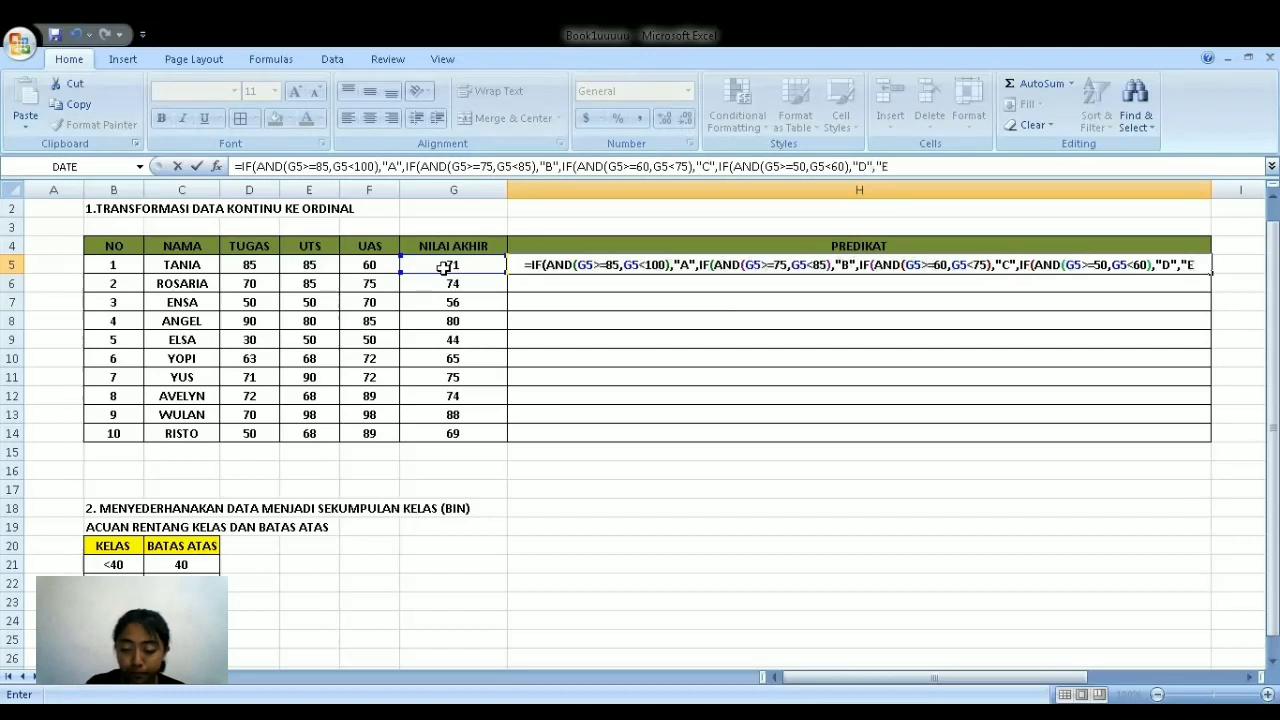
type("\"")
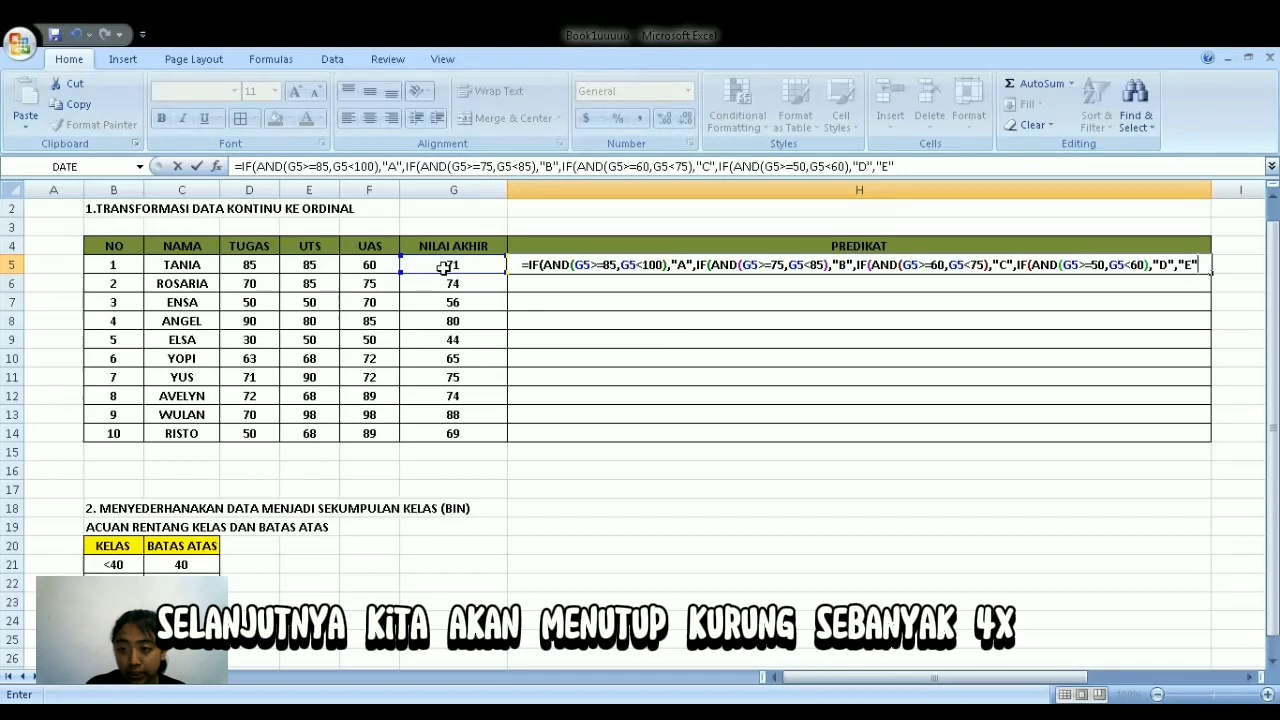
type("))))")
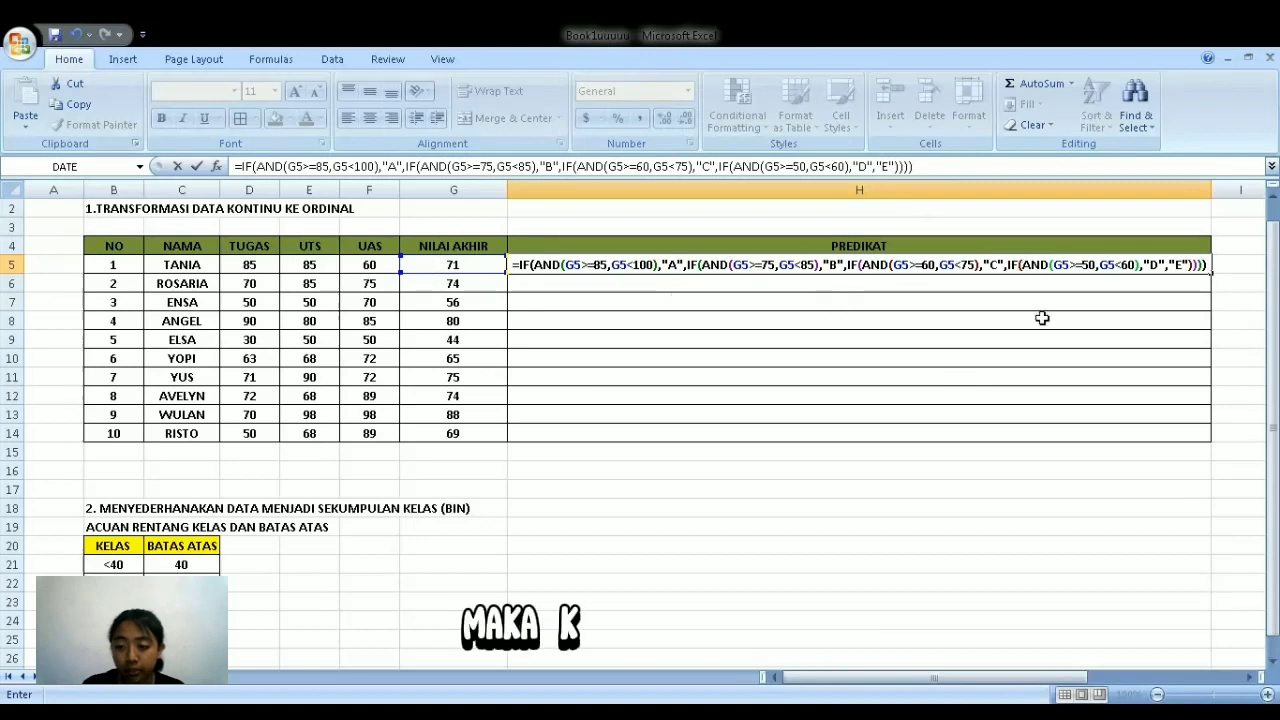
key("Return")
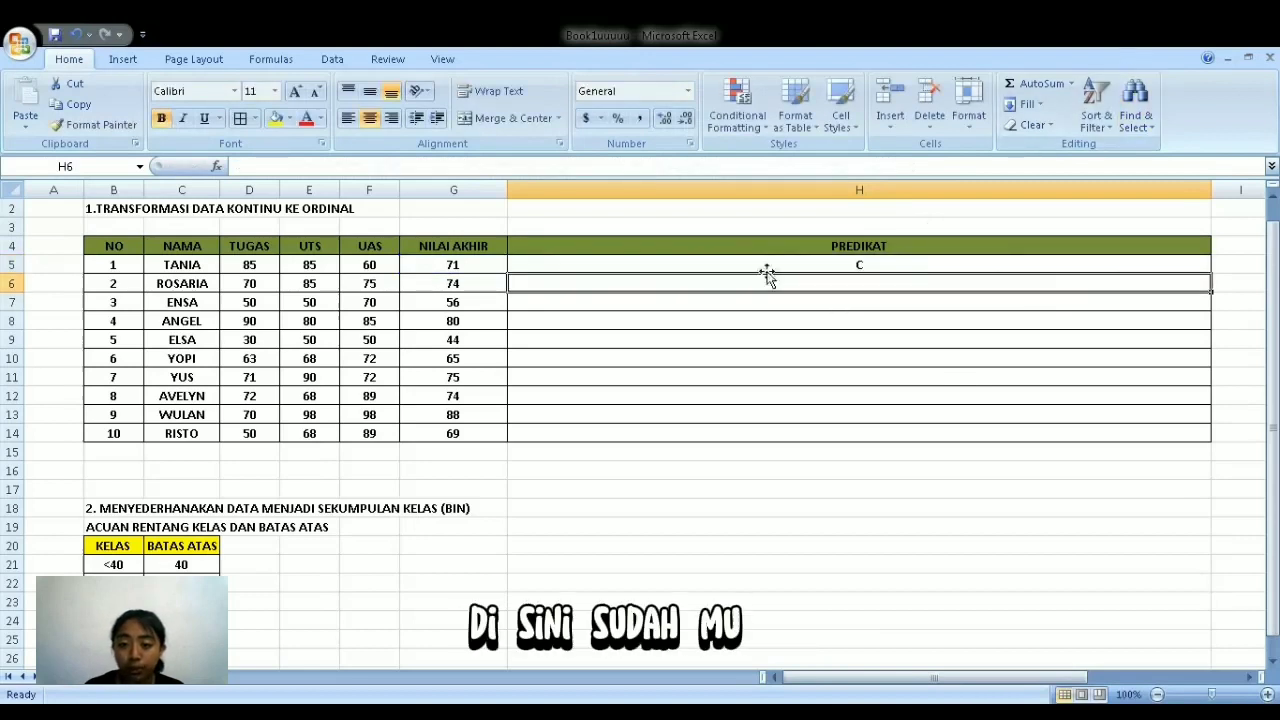
Fill the PREDIKAT formula from H5 down to H14 for all the remaining students.
left_click(1140, 264)
left_click_drag(1211, 273, 1214, 433)
left_click(915, 526)
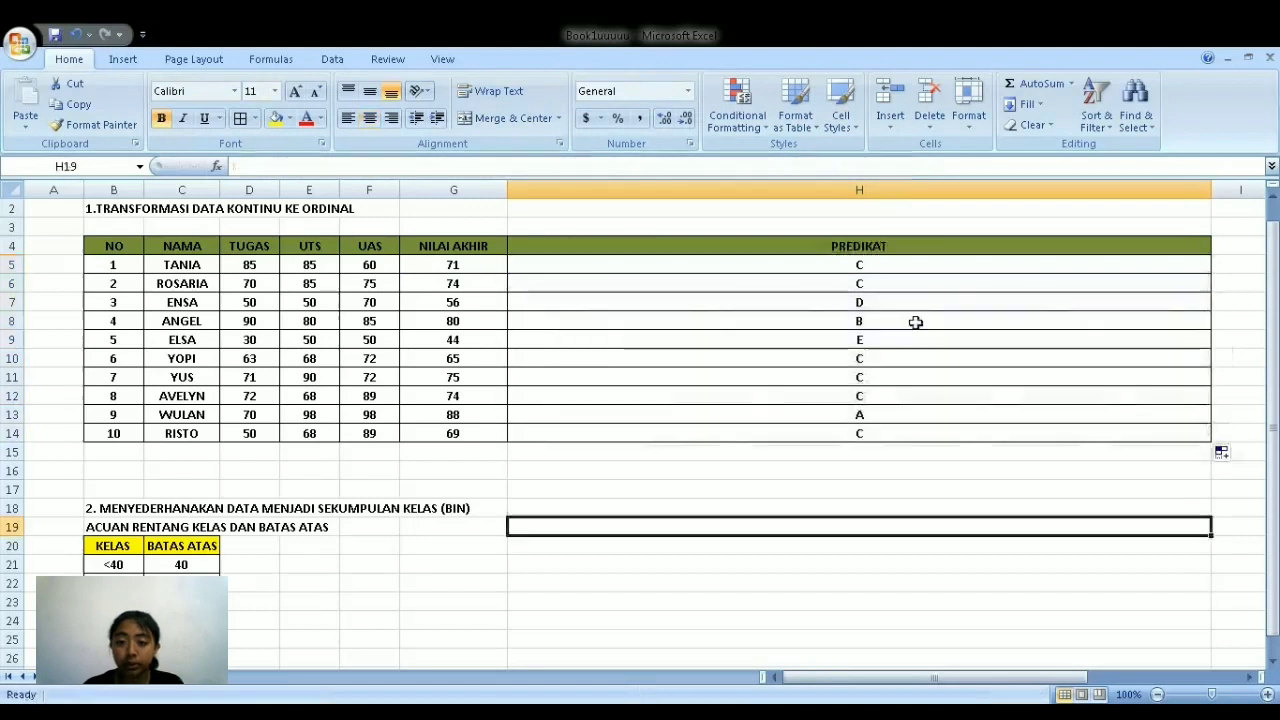
Narrow the overly wide PREDIKAT column to a compact width suited to its single-letter grades.
left_click_drag(1208, 191, 608, 189)
left_click(676, 453)
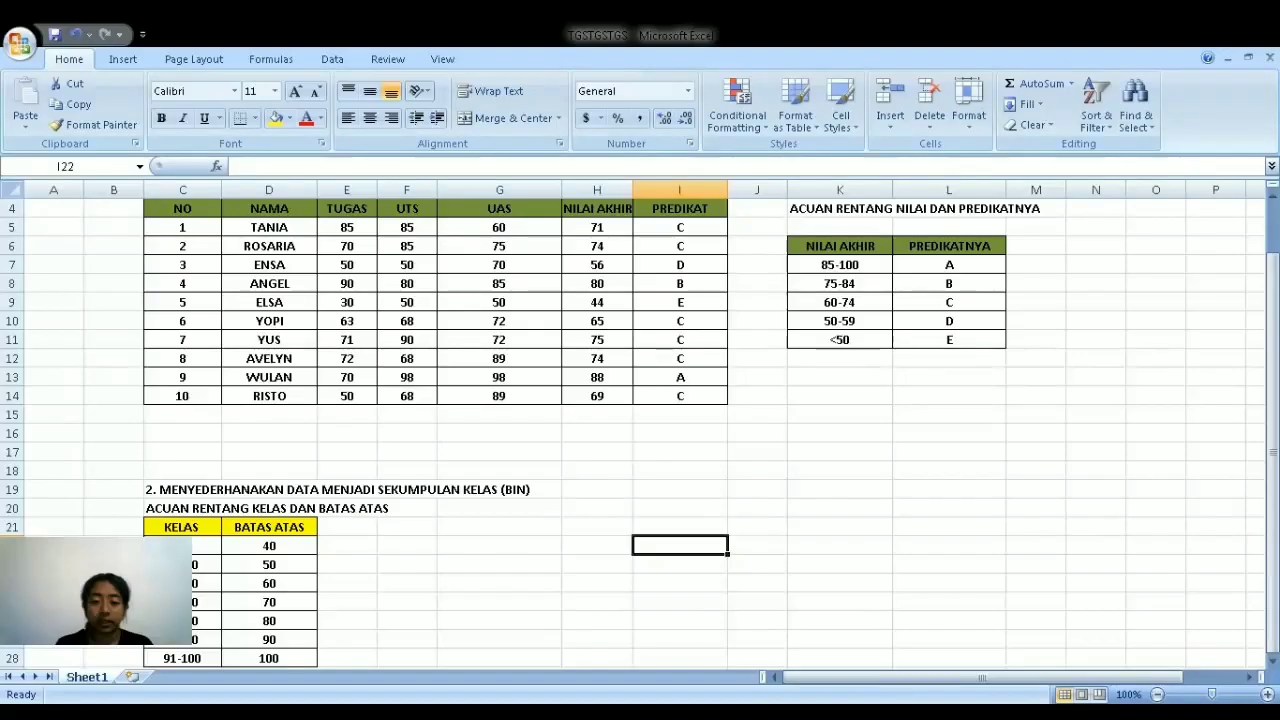
scroll(768, 485, "up", 1)
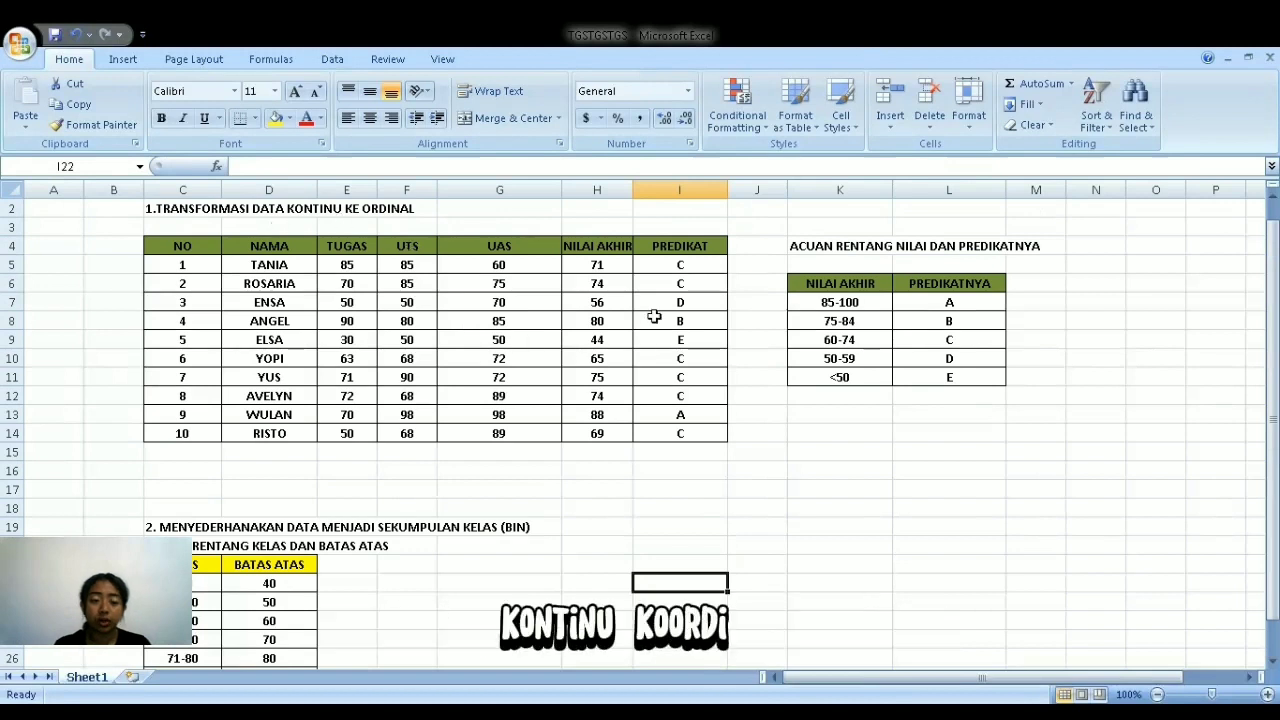
Open the Histogram tool of the Data Analysis add-in for the class-bin section of the sheet.
scroll(653, 280, "down", 2)
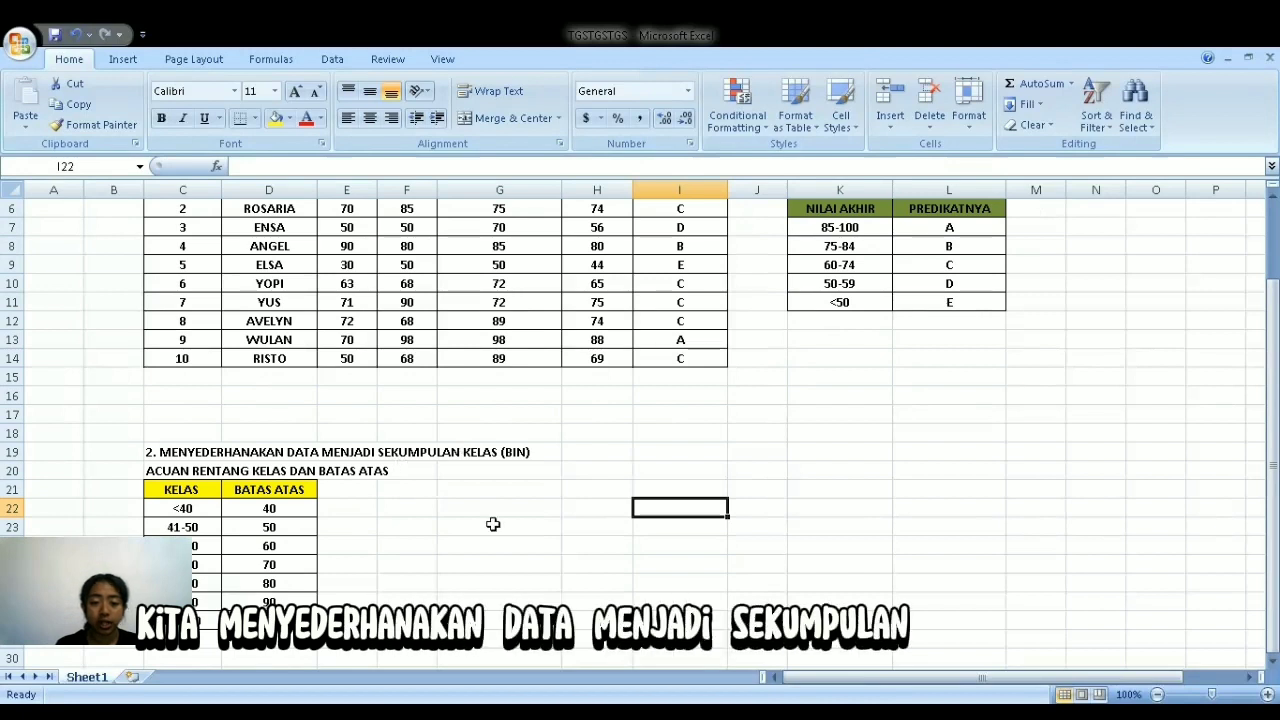
left_click(447, 521)
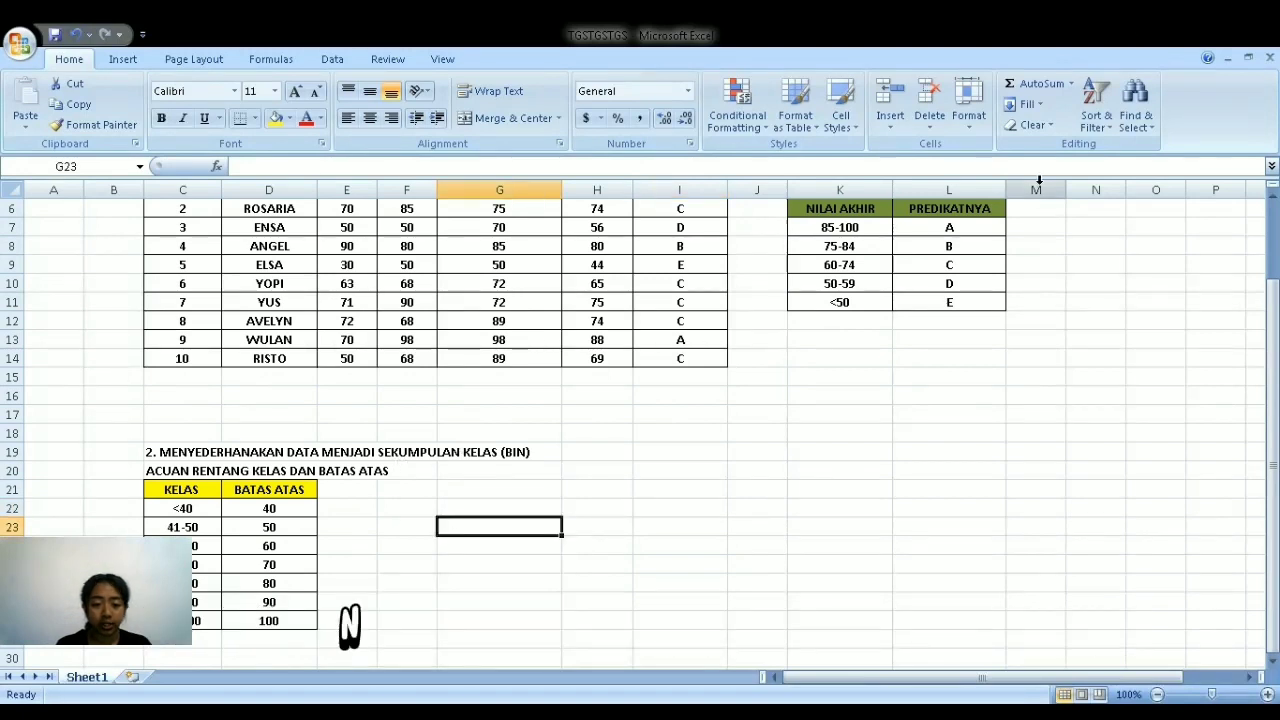
left_click(328, 58)
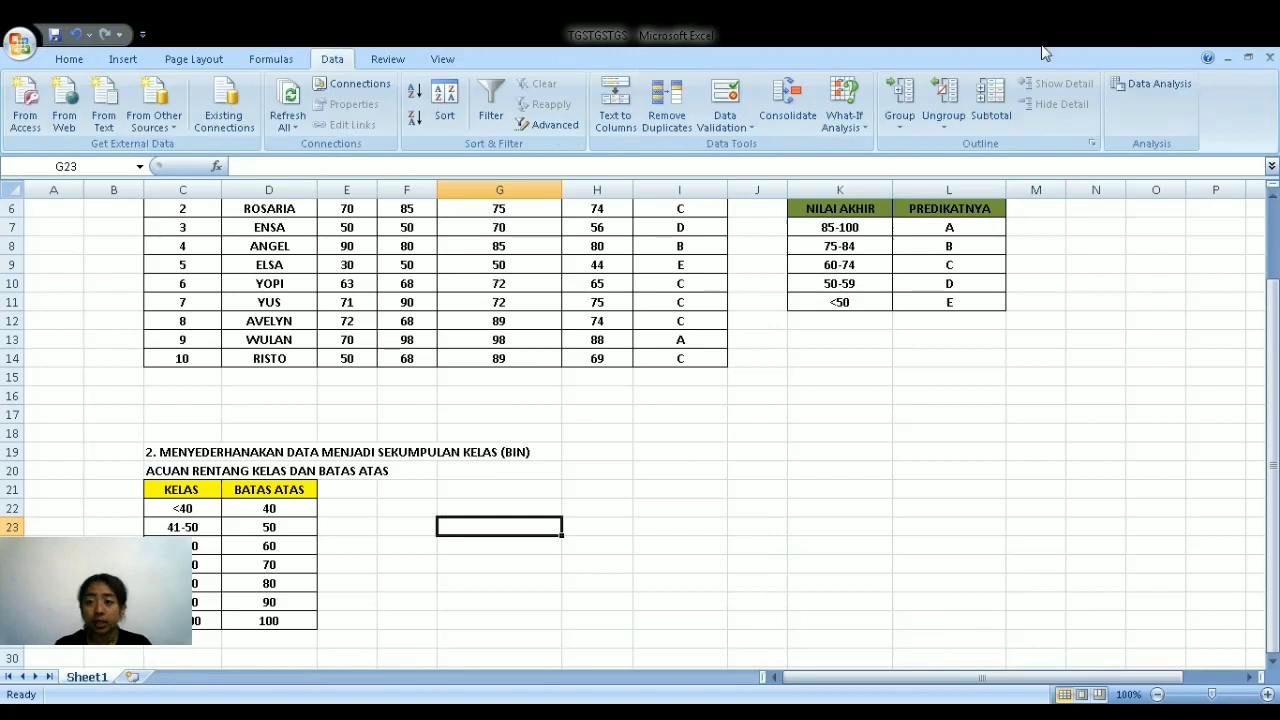
left_click(1174, 88)
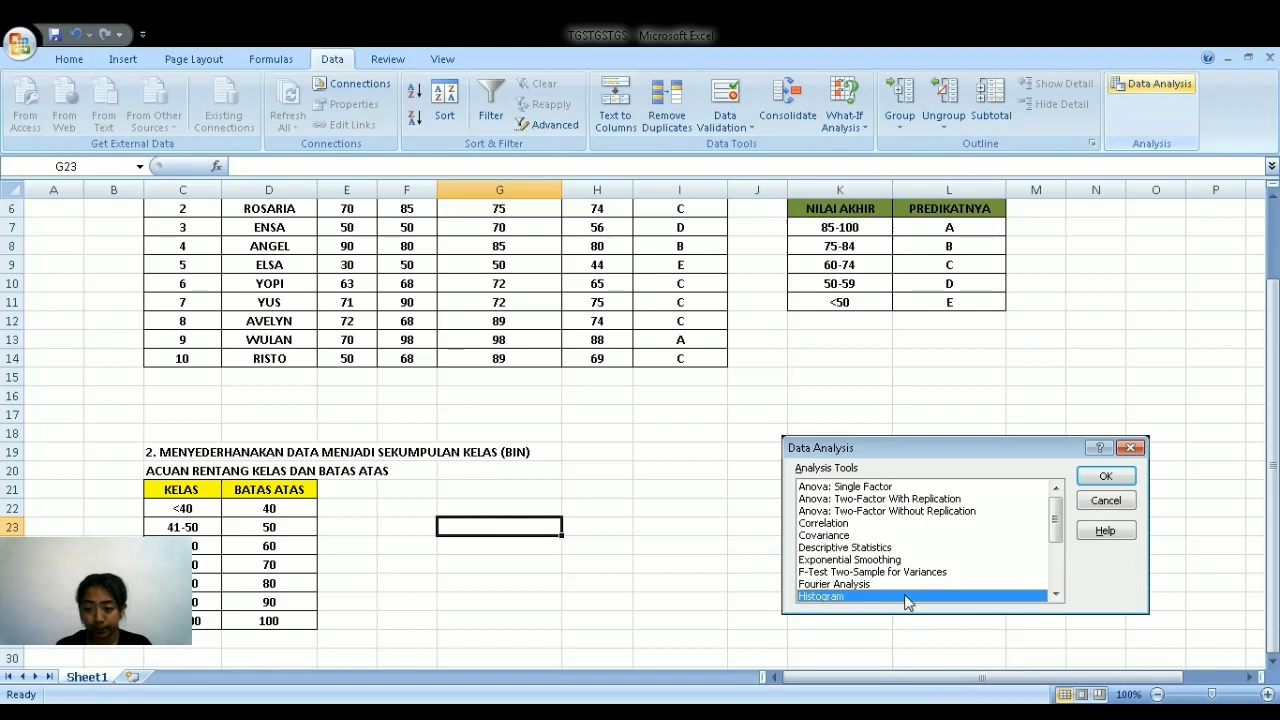
left_click(1108, 477)
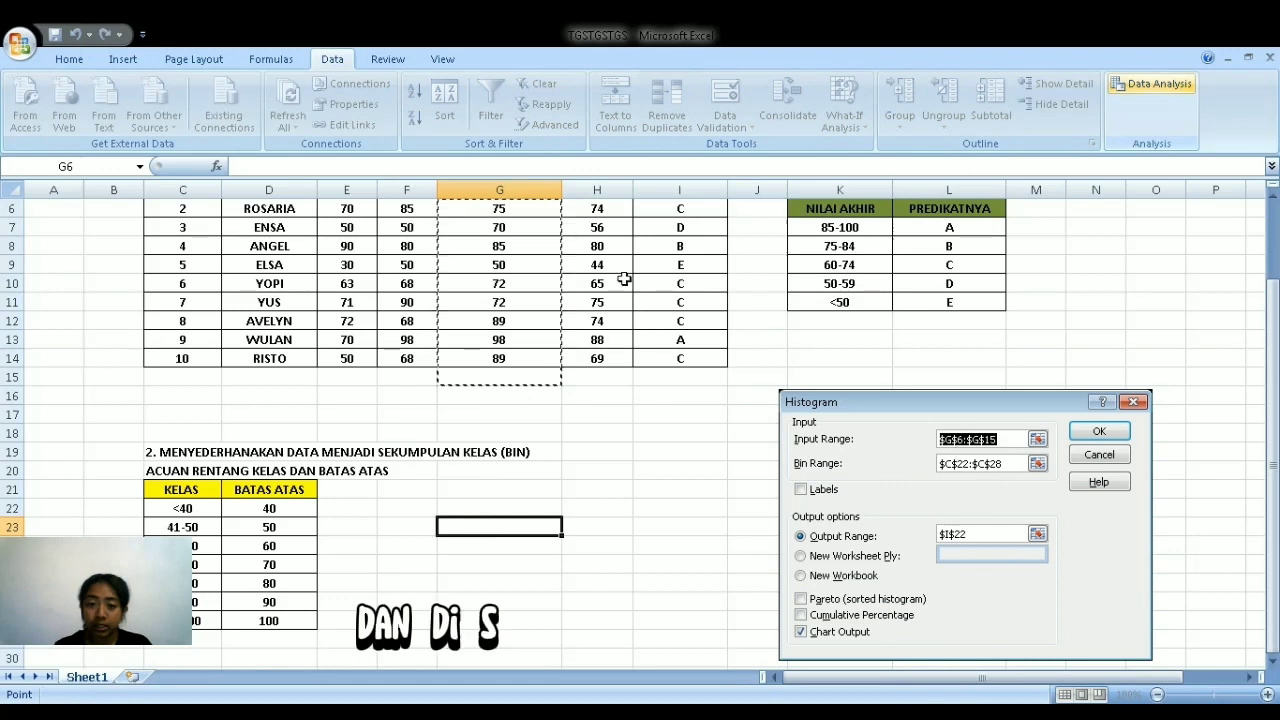
Set the histogram's input range to the NILAI AKHIR scores in H5:H14.
scroll(597, 420, "up", 1)
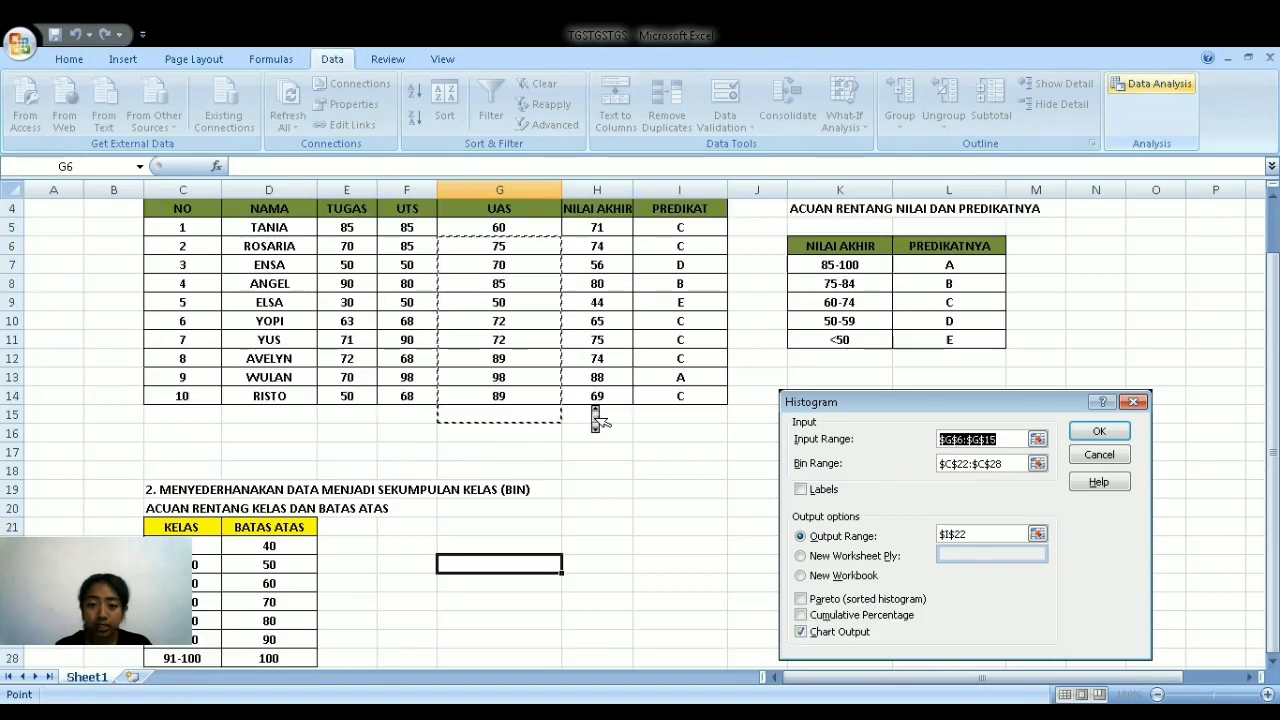
scroll(597, 420, "up", 1)
left_click(508, 245)
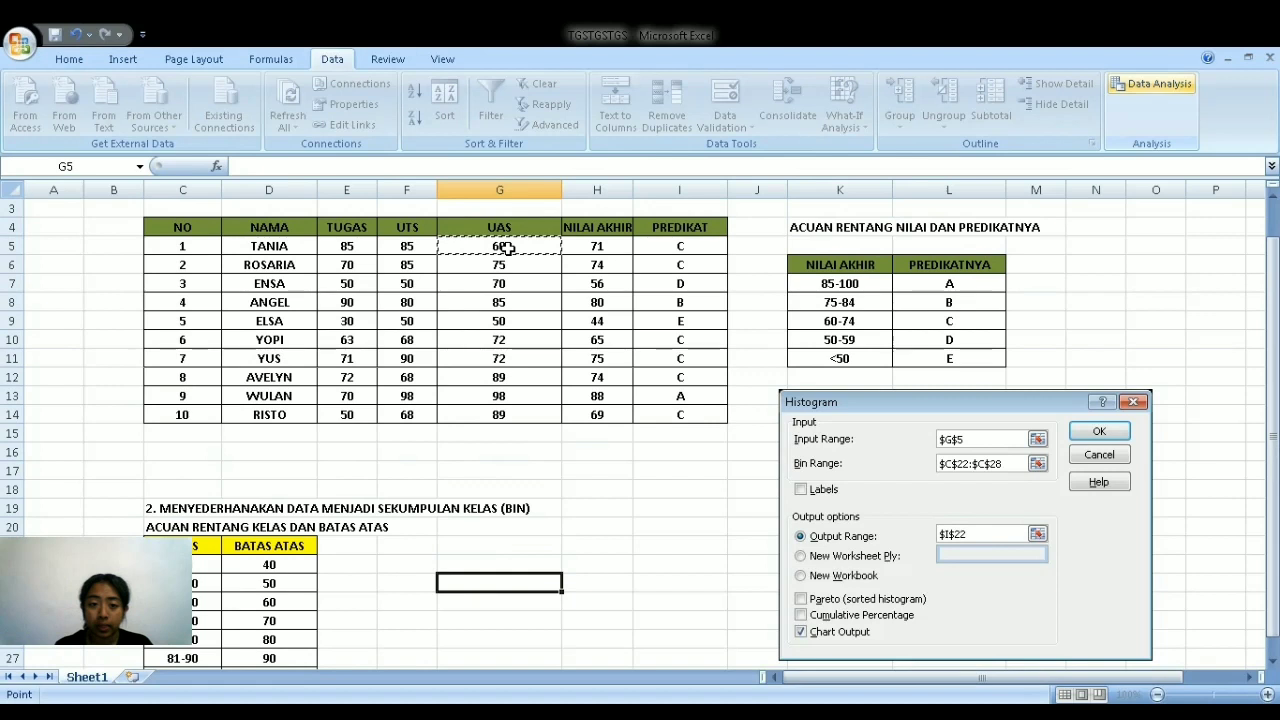
left_click(606, 248)
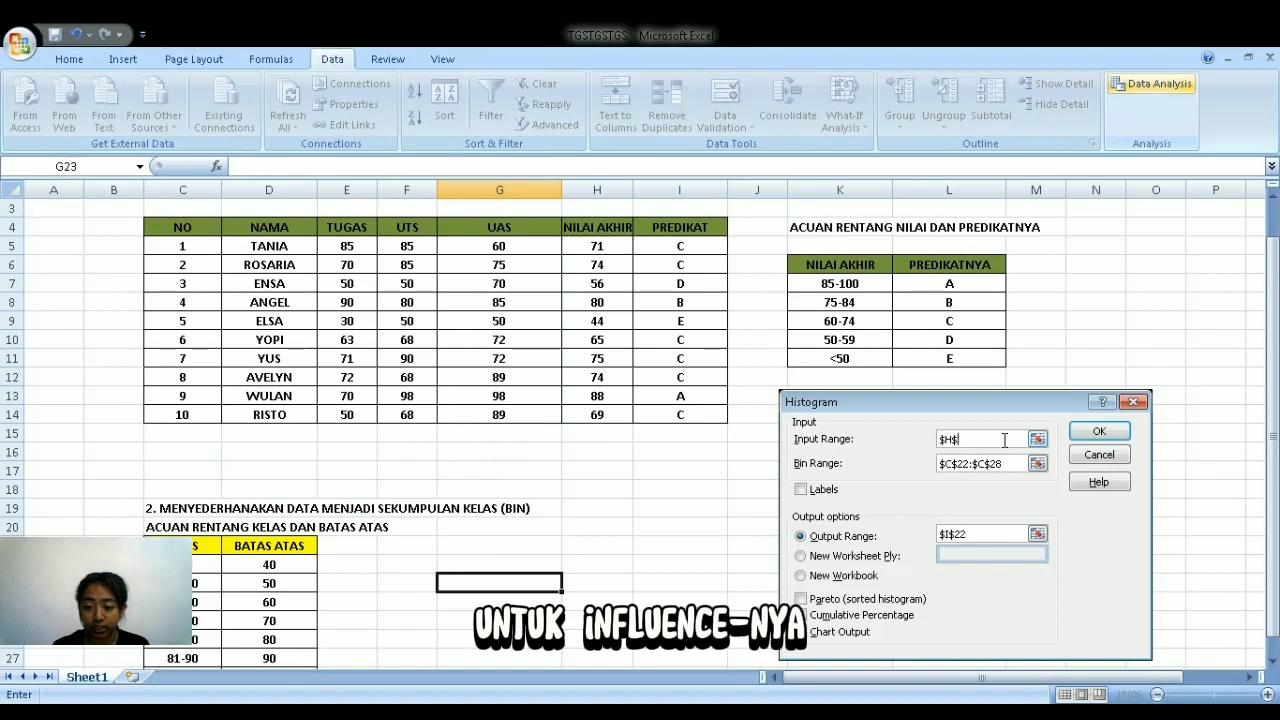
key("BackSpace")
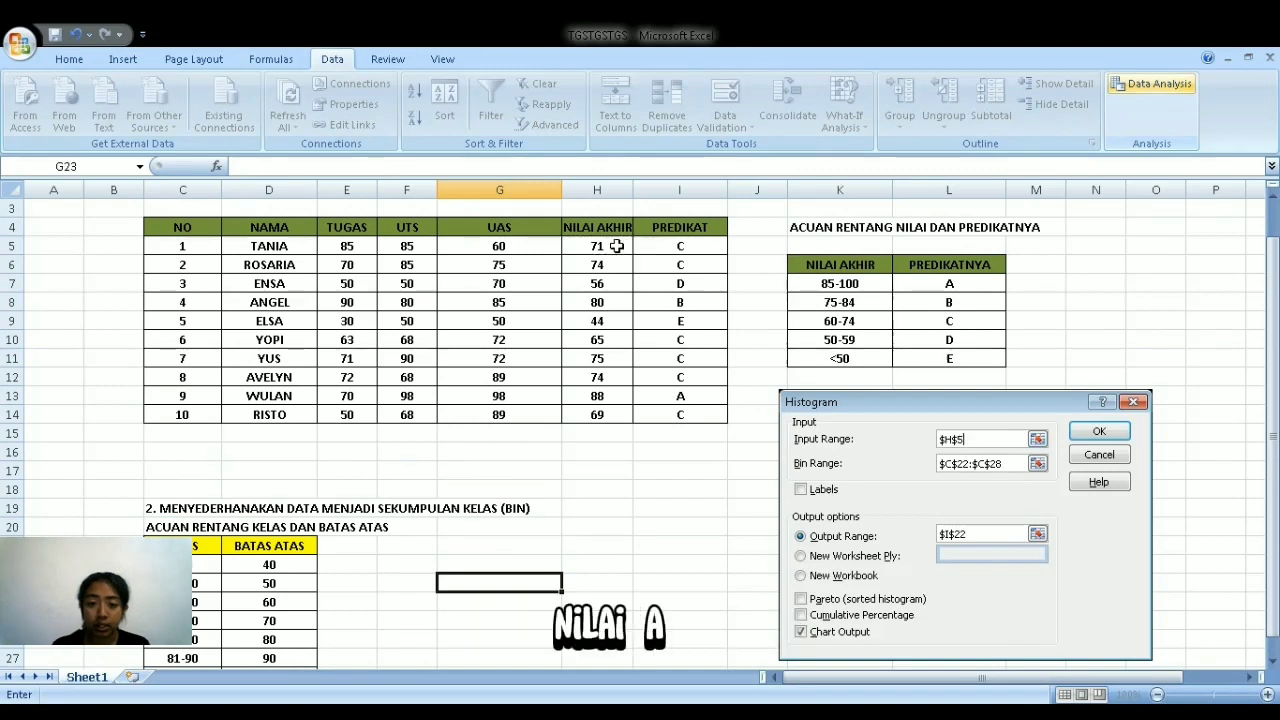
left_click_drag(617, 246, 617, 340)
left_click_drag(617, 246, 622, 404)
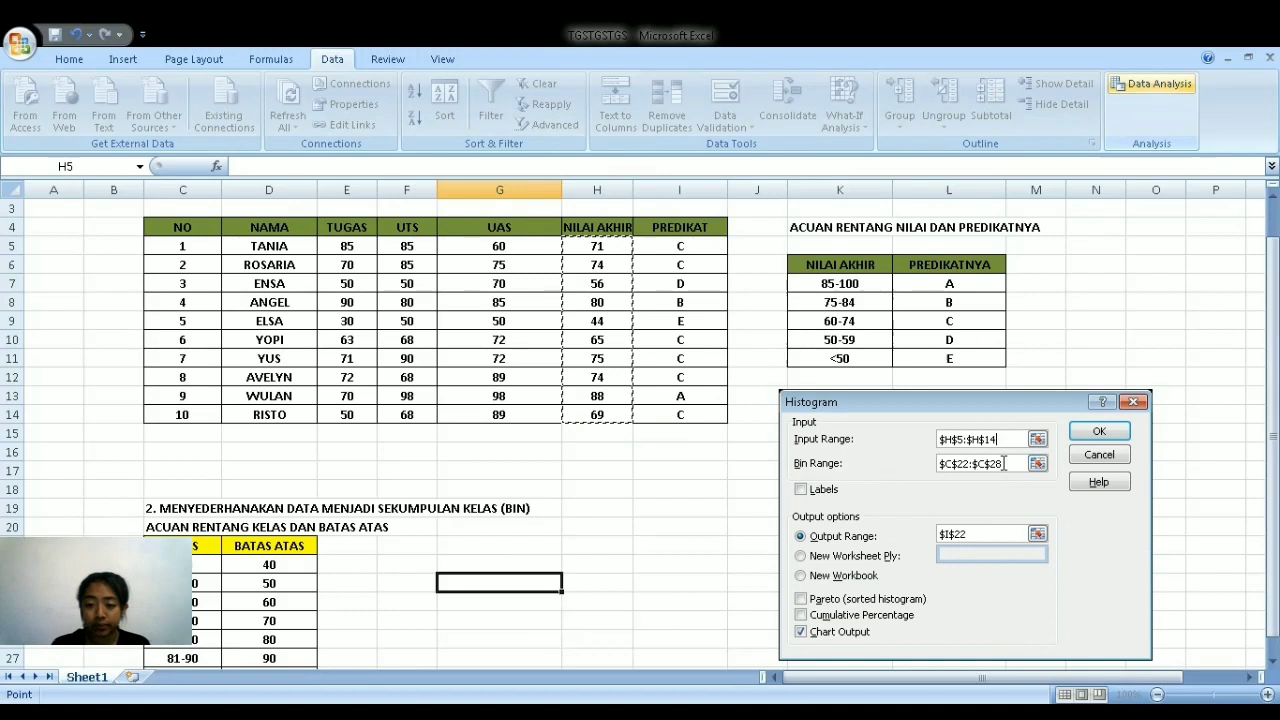
Replace the histogram's bin range with the BATAS ATAS upper limits in D22:D28.
key("BackSpace")
key("BackSpace")
key("BackSpace")
key("BackSpace")
key("BackSpace")
key("BackSpace")
key("BackSpace")
key("BackSpace")
key("BackSpace")
key("BackSpace")
key("BackSpace")
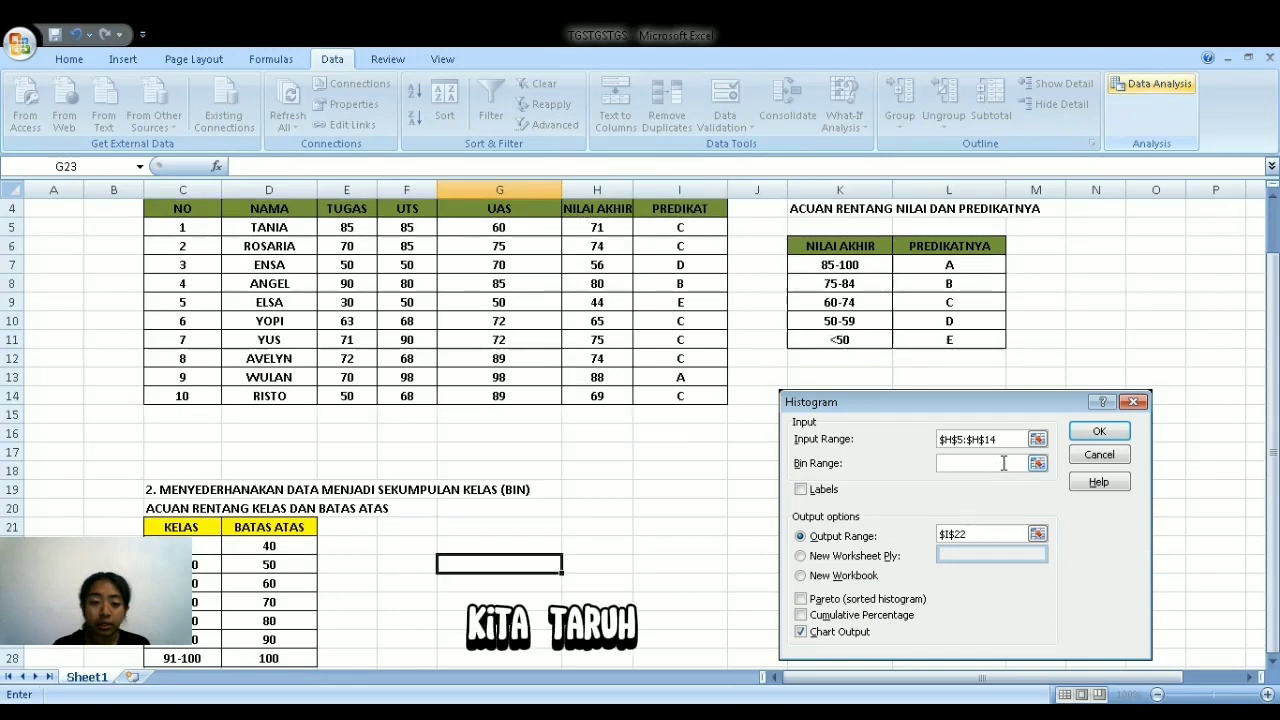
left_click_drag(261, 544, 262, 657)
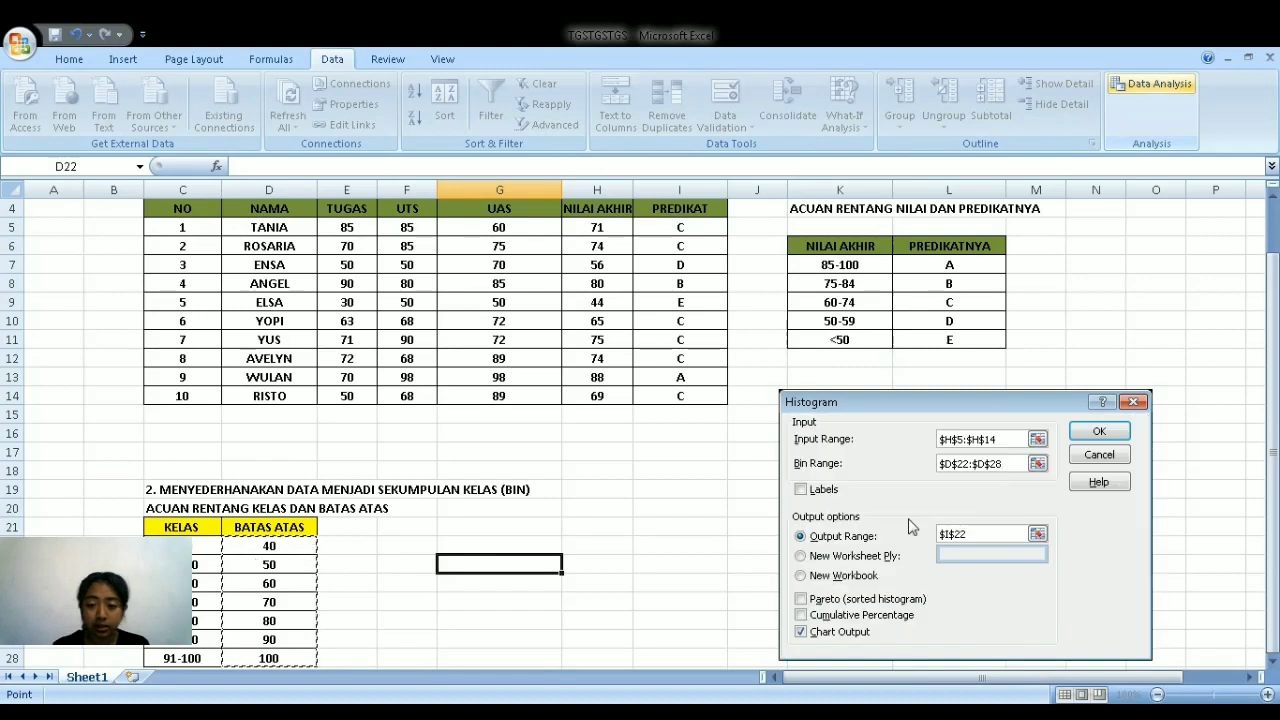
Set the histogram's output range to G22, keep Chart Output enabled, and generate the frequency table and chart.
left_click(1001, 534)
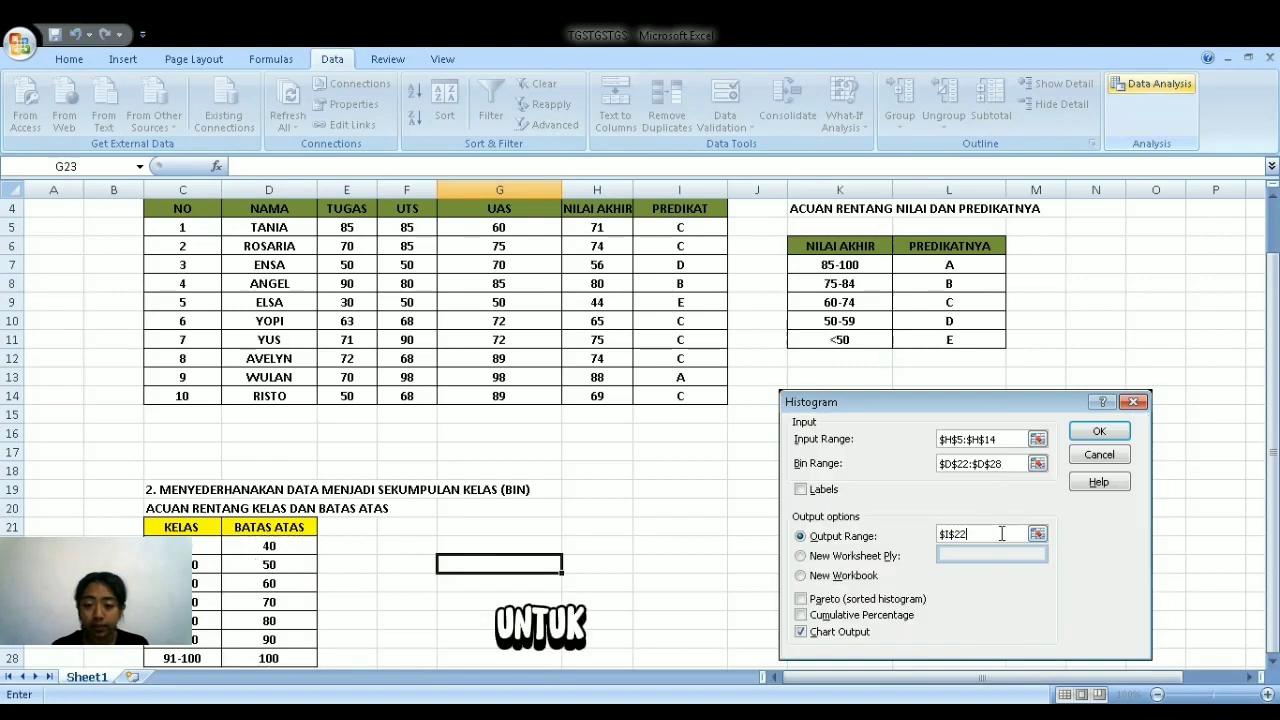
key("BackSpace")
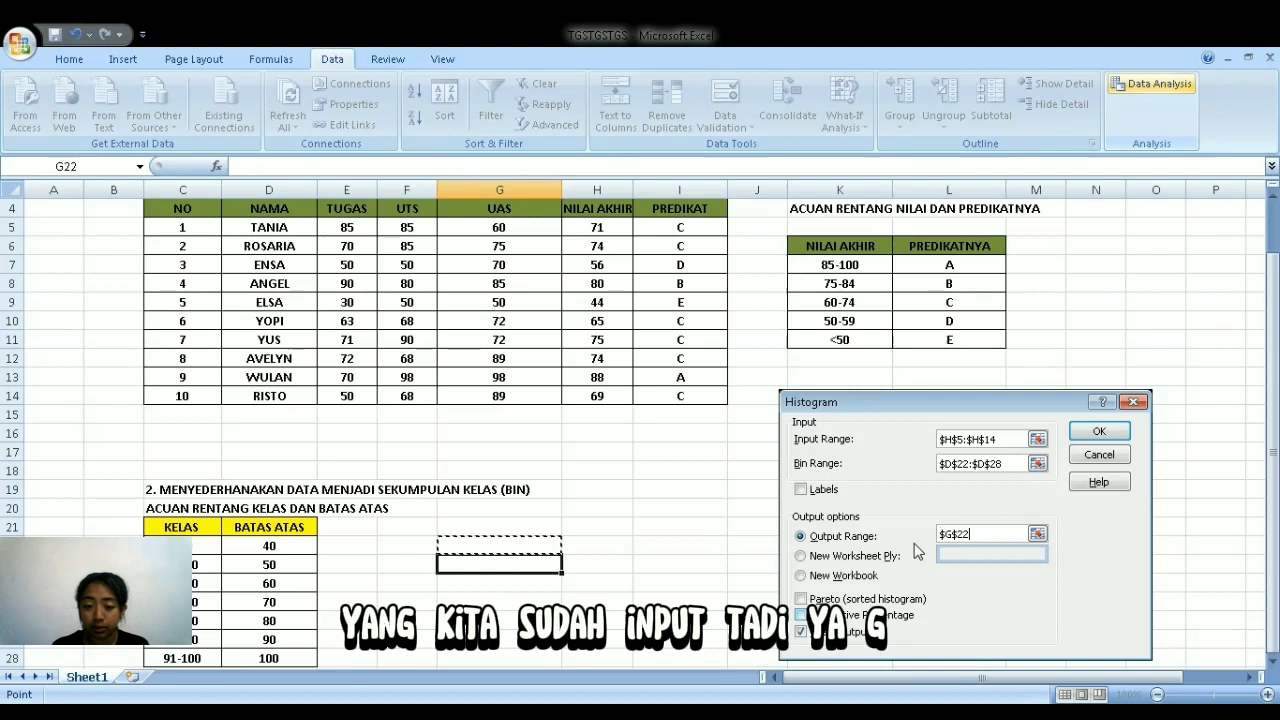
left_click(804, 633)
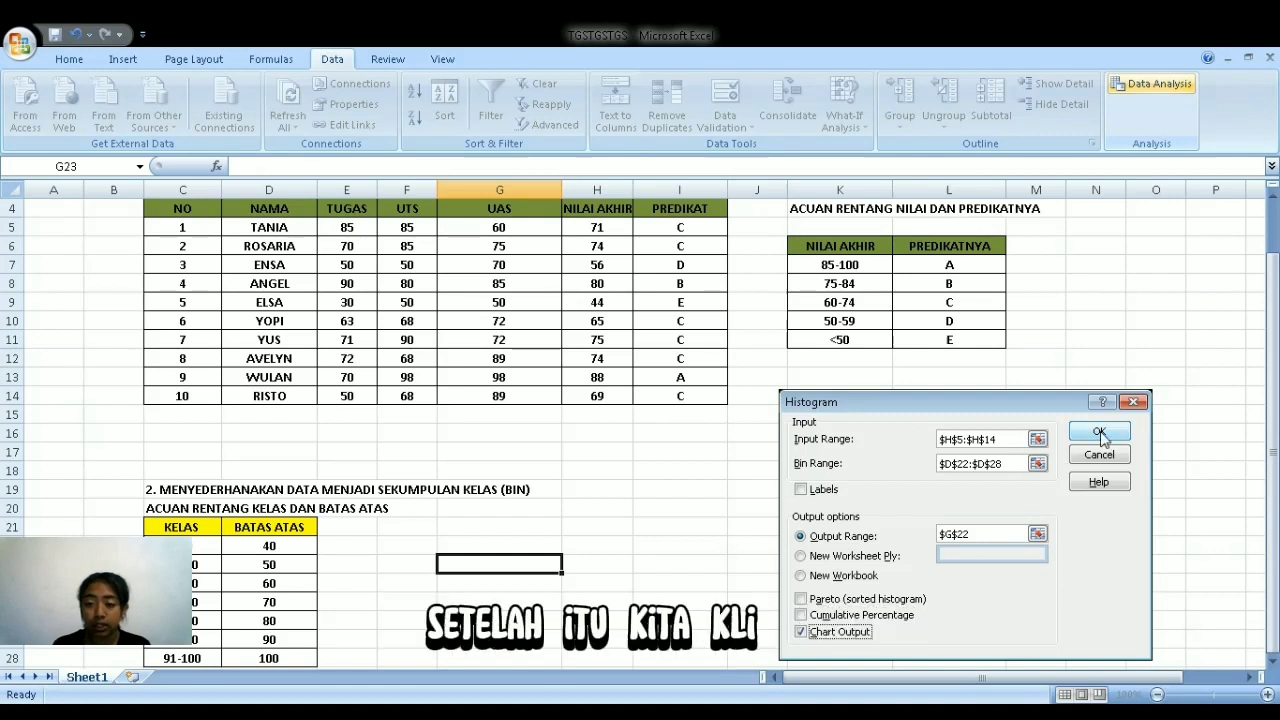
left_click(1099, 433)
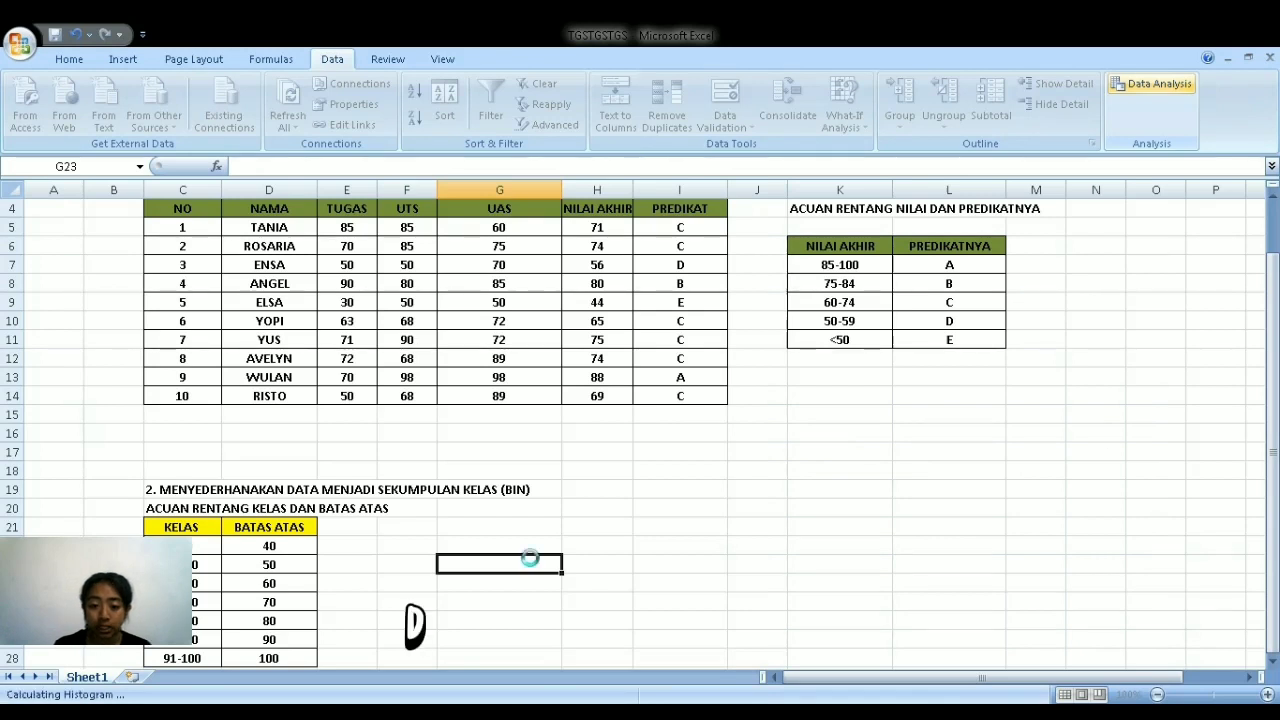
scroll(1125, 495, "down", 2)
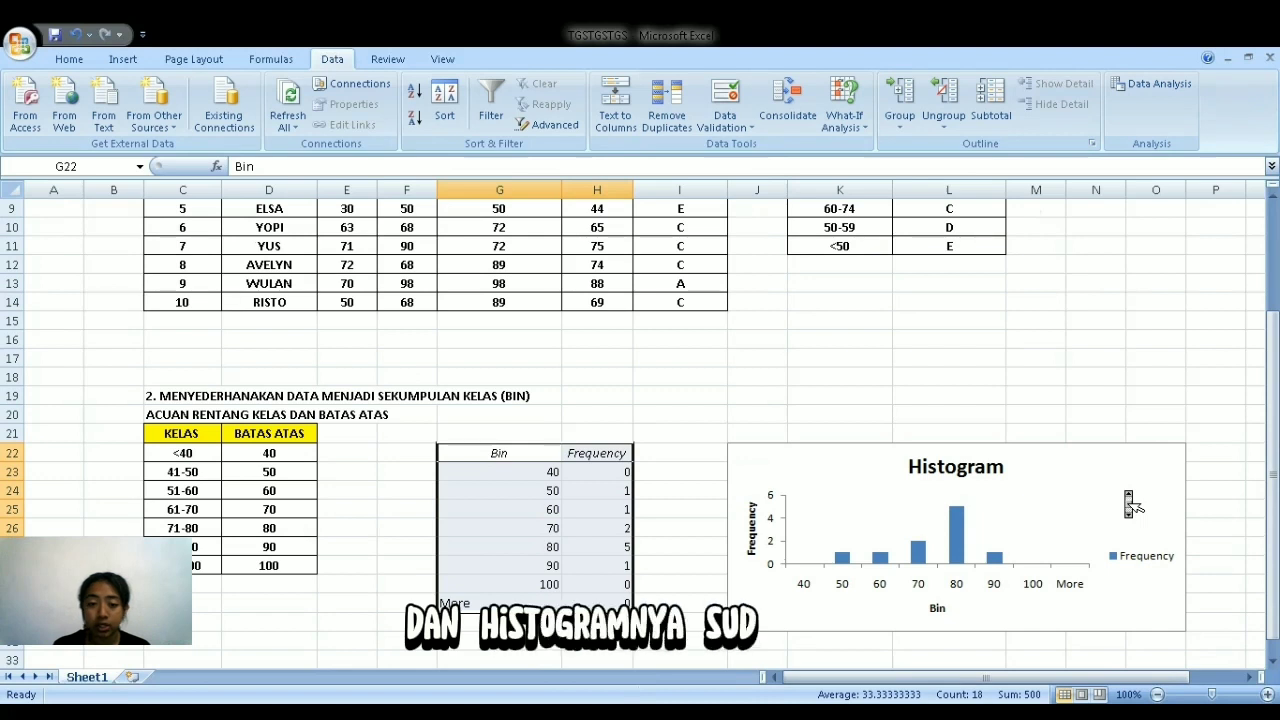